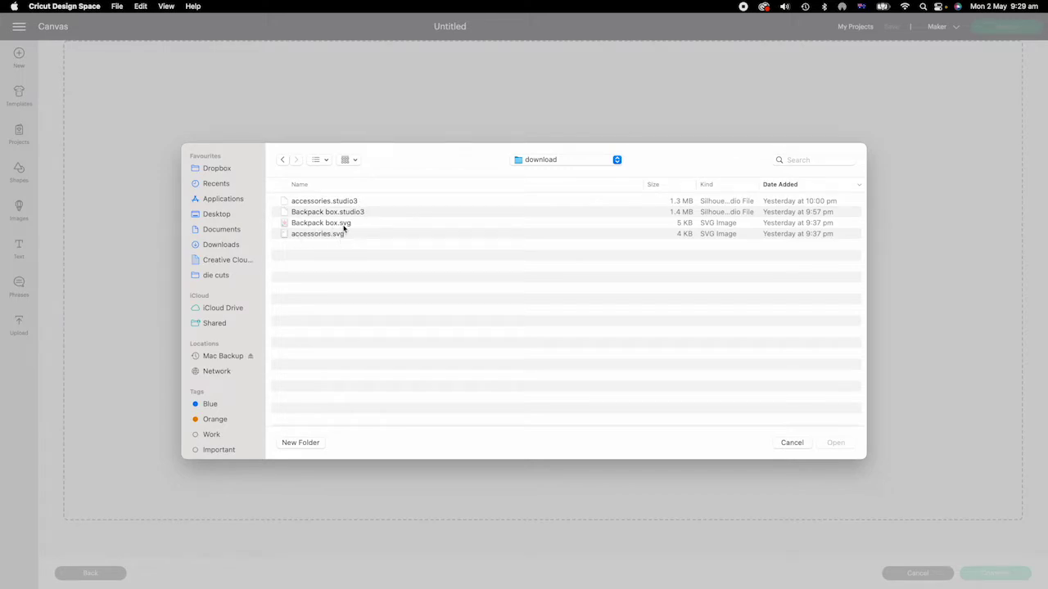
- Upload Backpack box.svg and add it to the canvas at 26.986 by 15.865
left_click(339, 226)
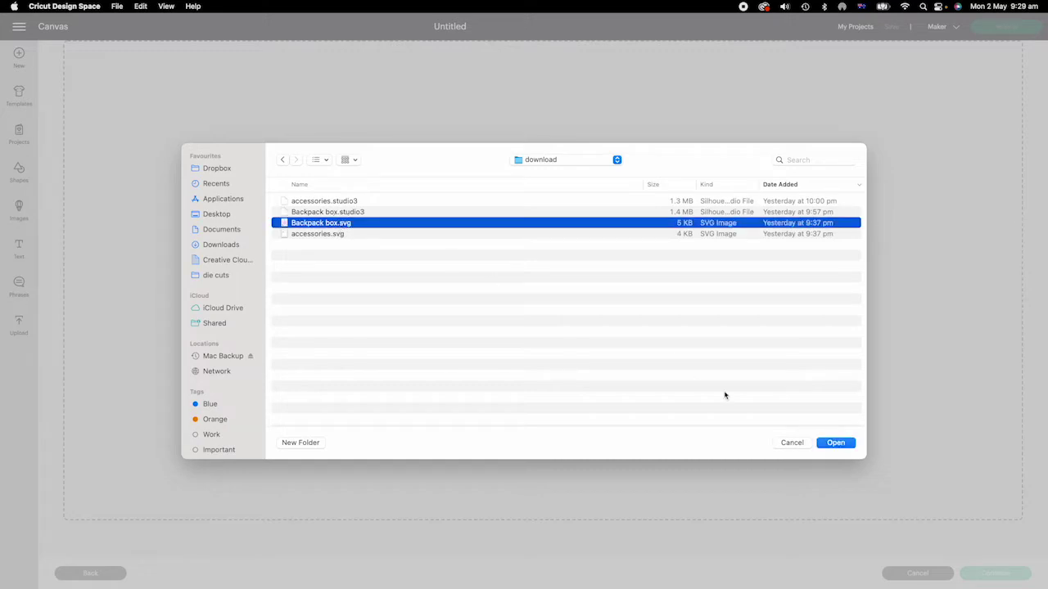
left_click(835, 443)
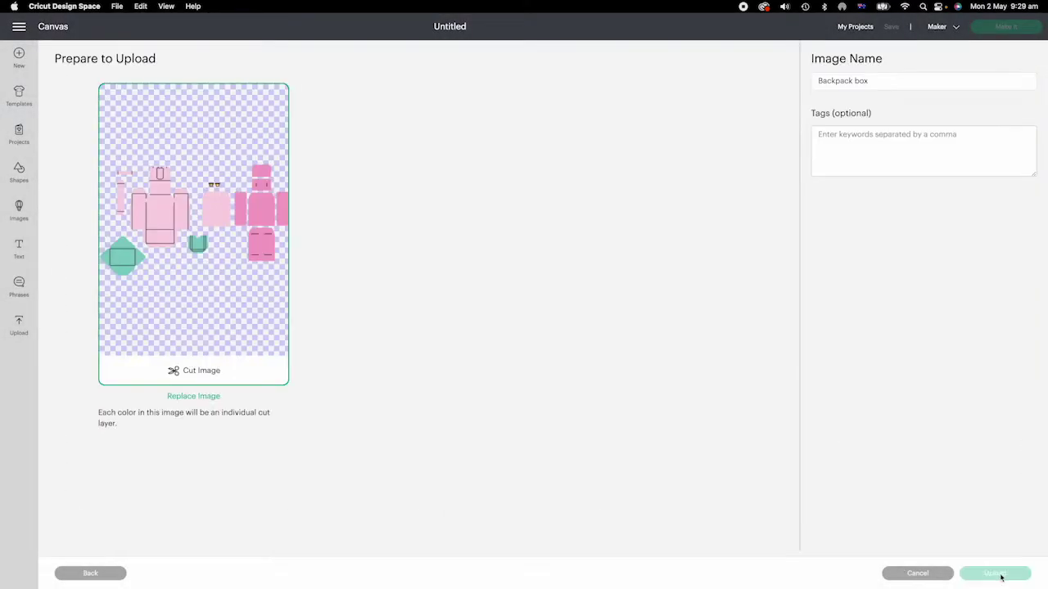
left_click(1000, 574)
left_click(1010, 573)
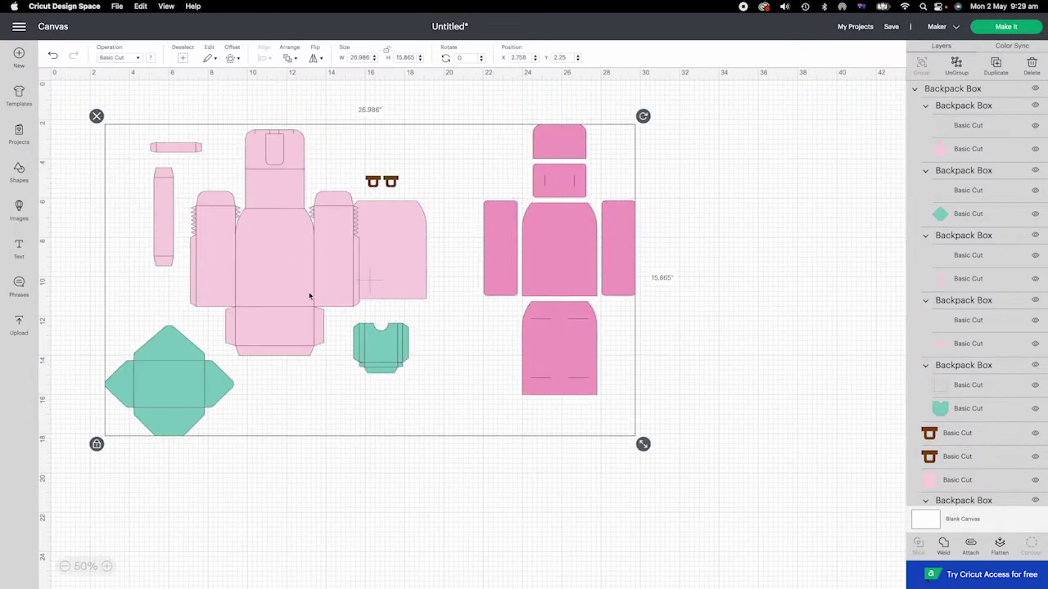
- Ungroup the backpack box design and nudge the light pink panel slightly right
right_click(263, 292)
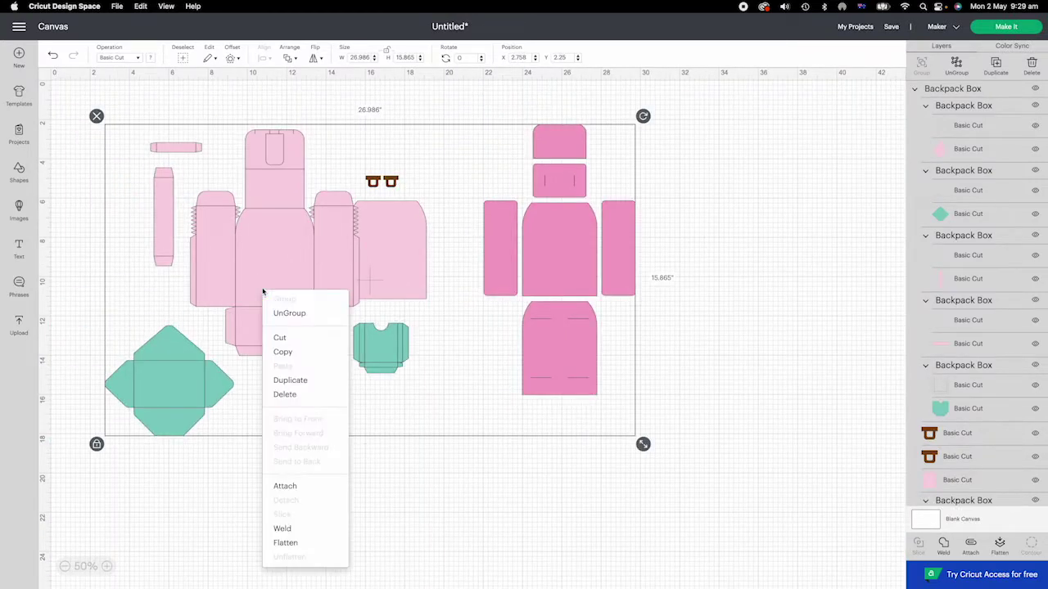
left_click(288, 313)
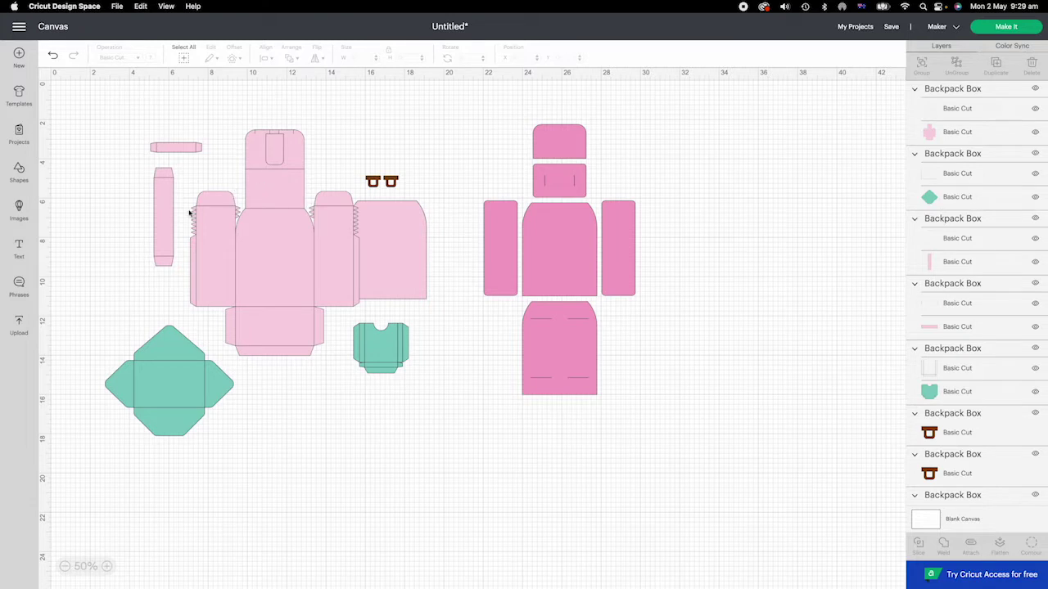
left_click_drag(393, 243, 414, 245)
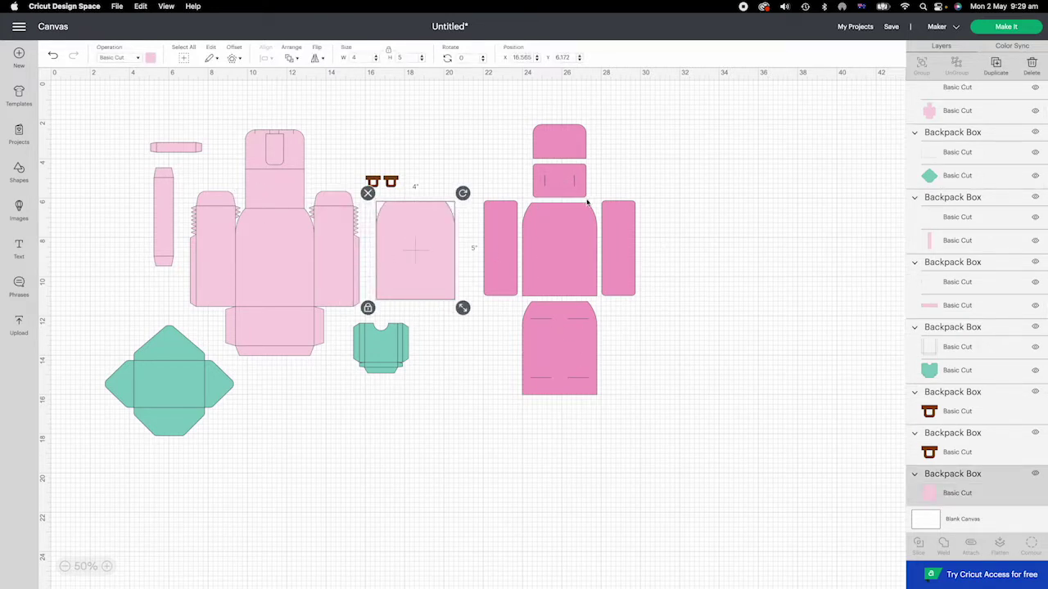
- Move the dark pink pieces further right and select both brown glasses pieces
left_click(559, 261)
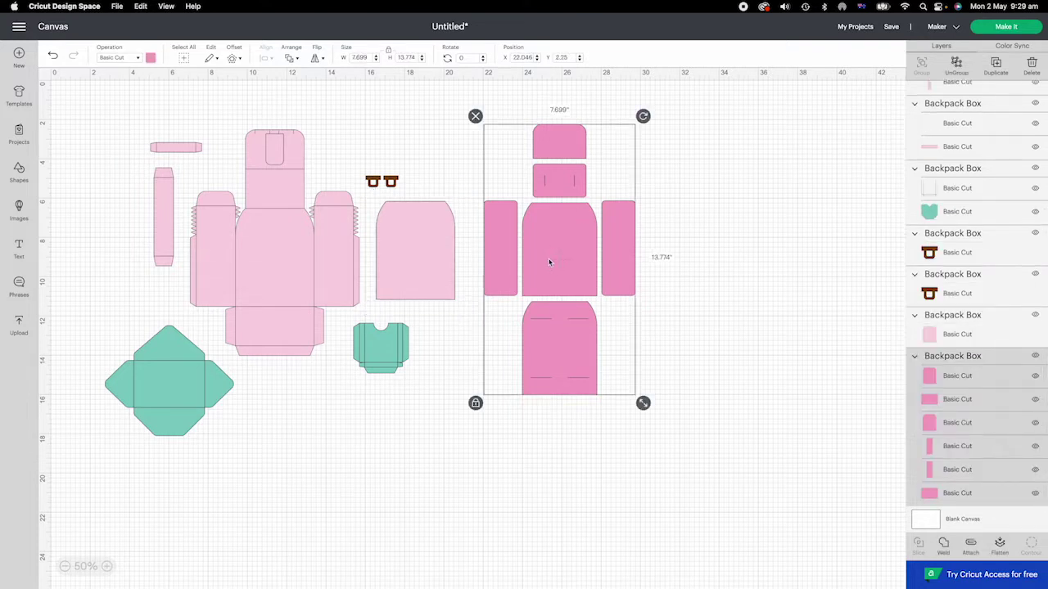
left_click_drag(549, 262, 603, 261)
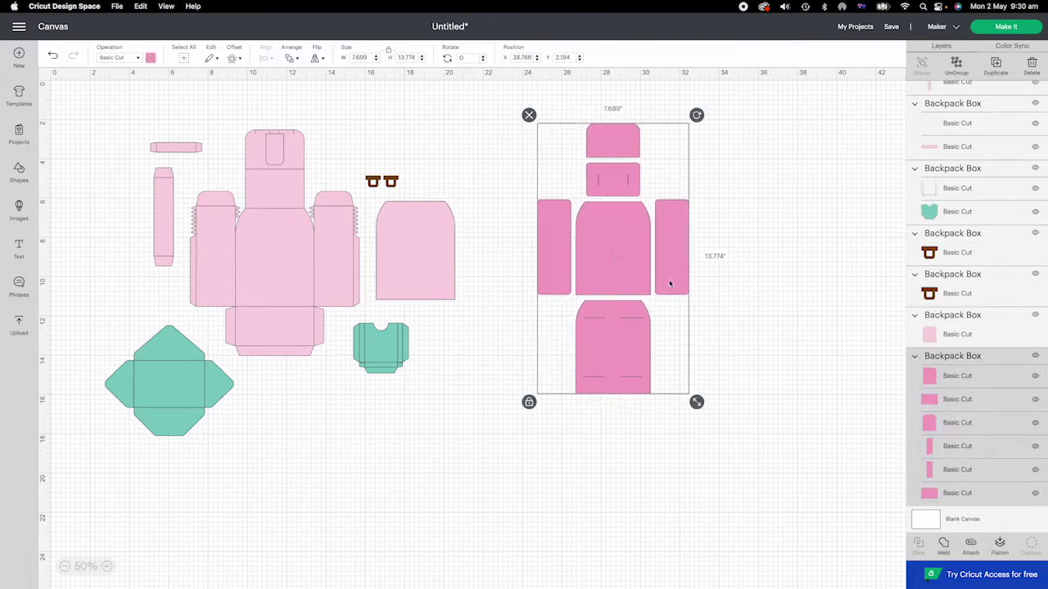
left_click(914, 356)
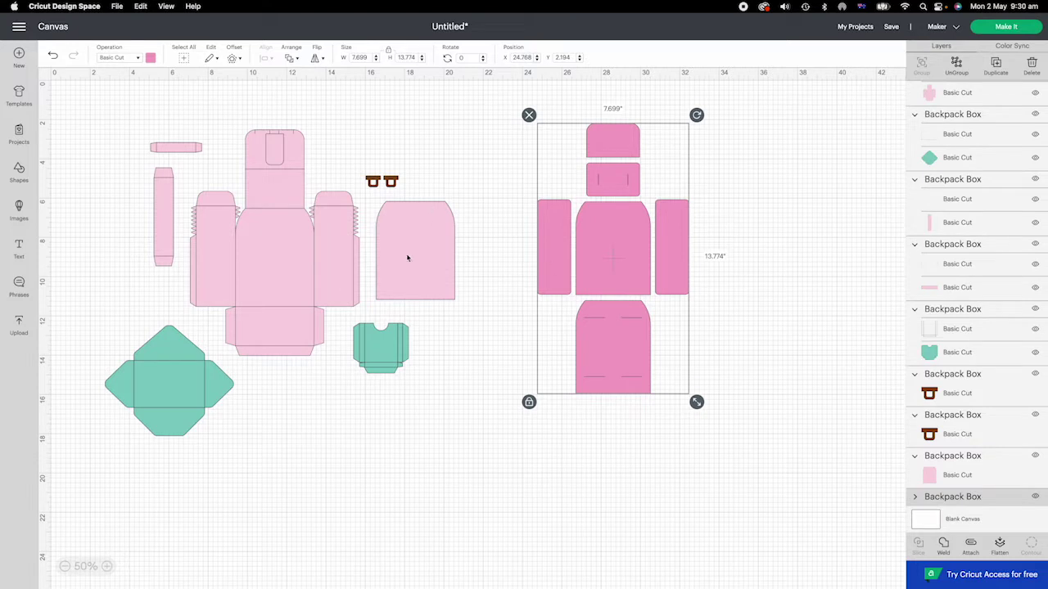
left_click_drag(362, 159, 508, 162)
left_click(372, 181)
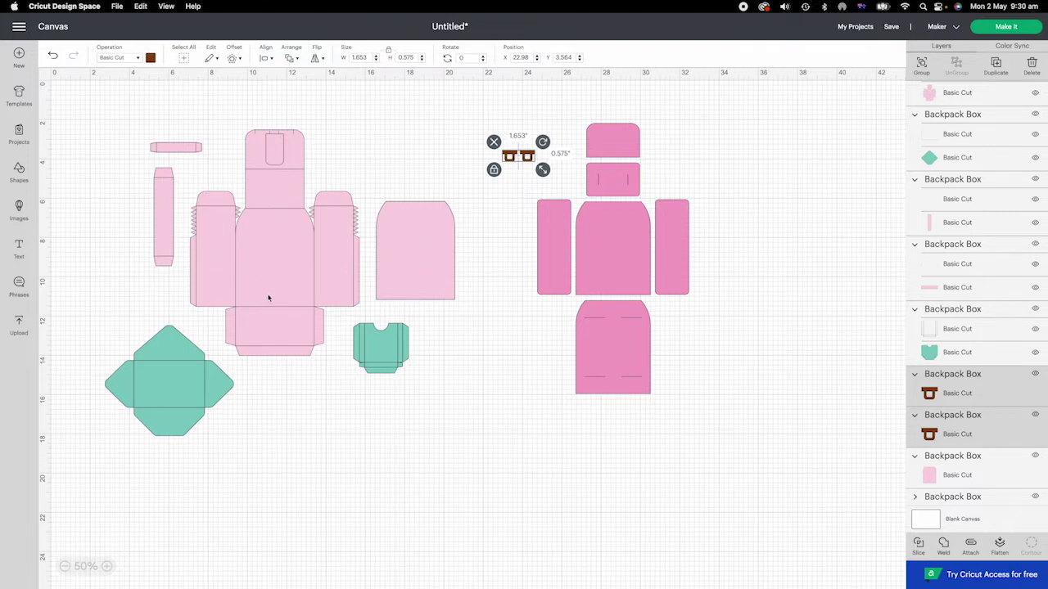
- Select the large light pink backpack piece, toggle its visibility, and pick its fold-line layer
left_click(293, 264)
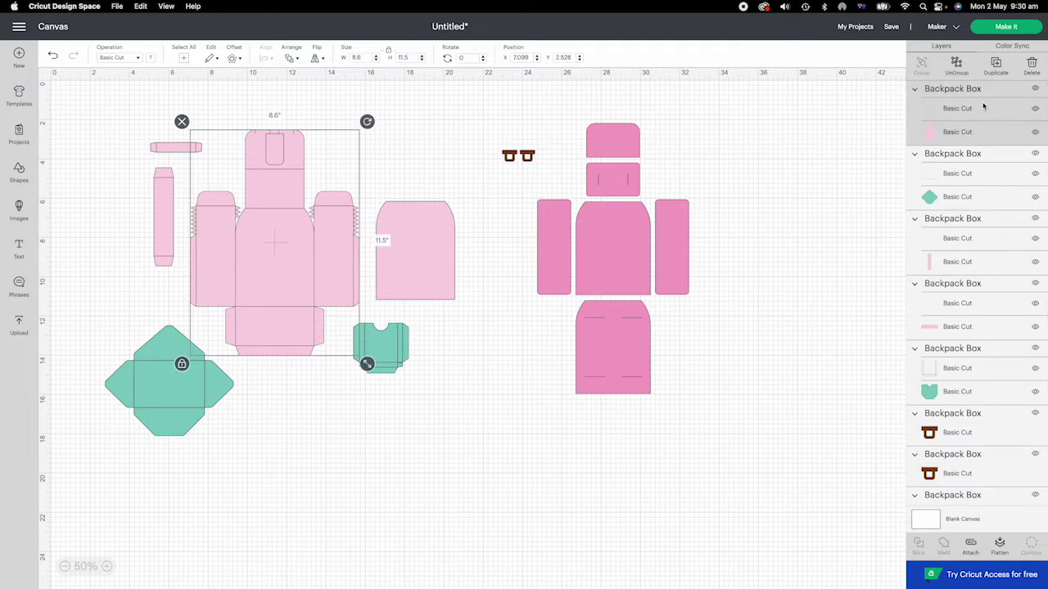
left_click(1035, 89)
left_click(1034, 89)
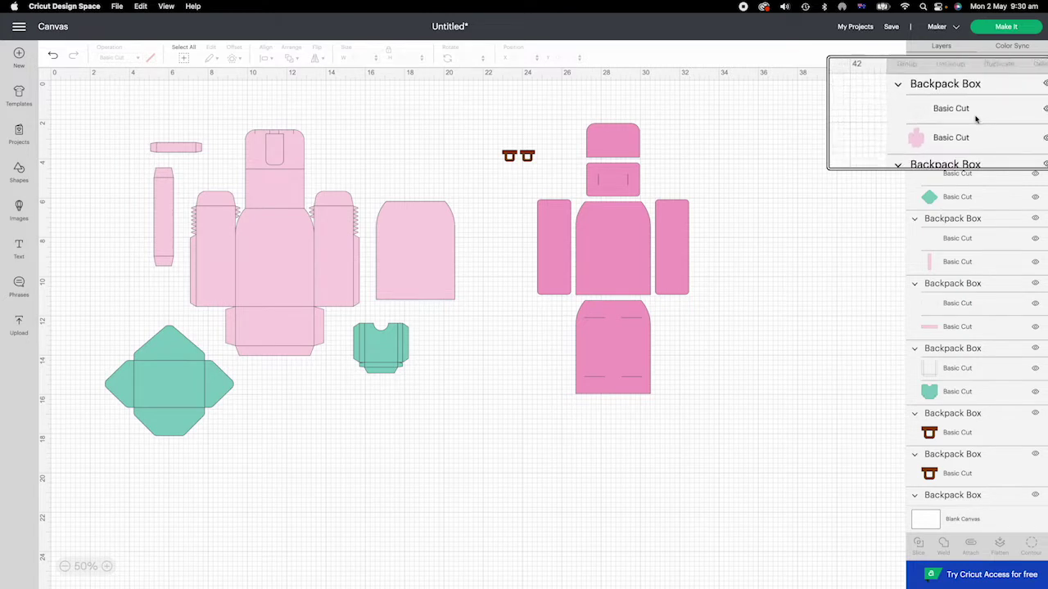
left_click(955, 109)
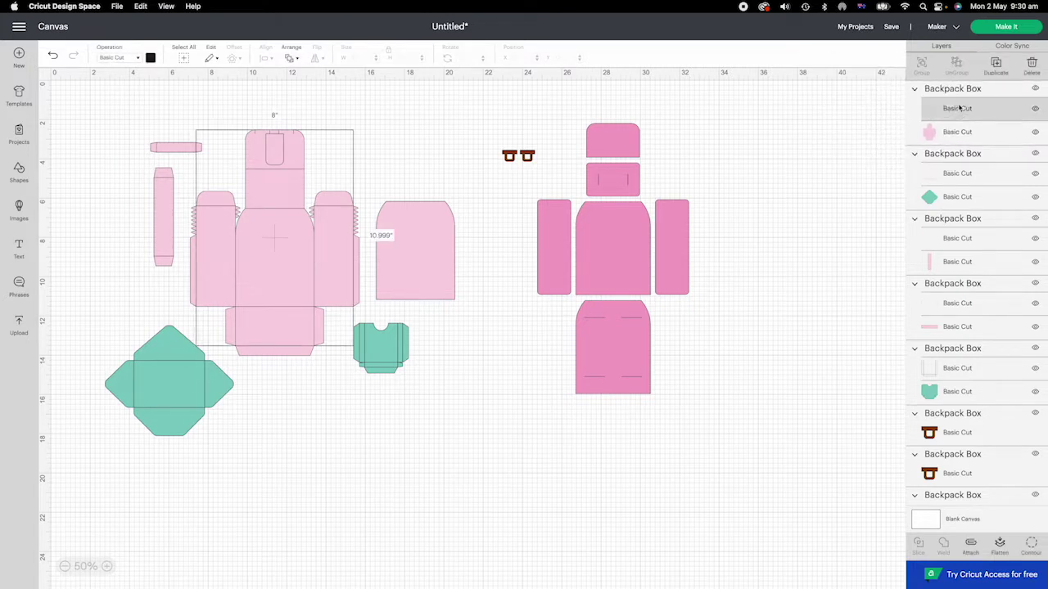
- Set the light pink backpack's fold-line layer to Score and attach it to the Backpack Box group
left_click(121, 59)
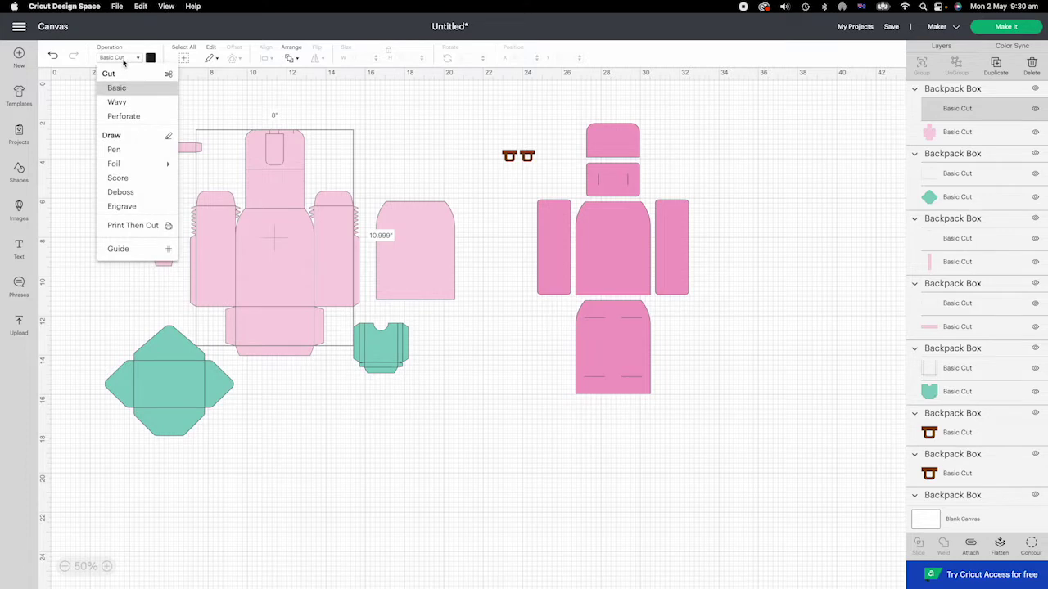
left_click(117, 178)
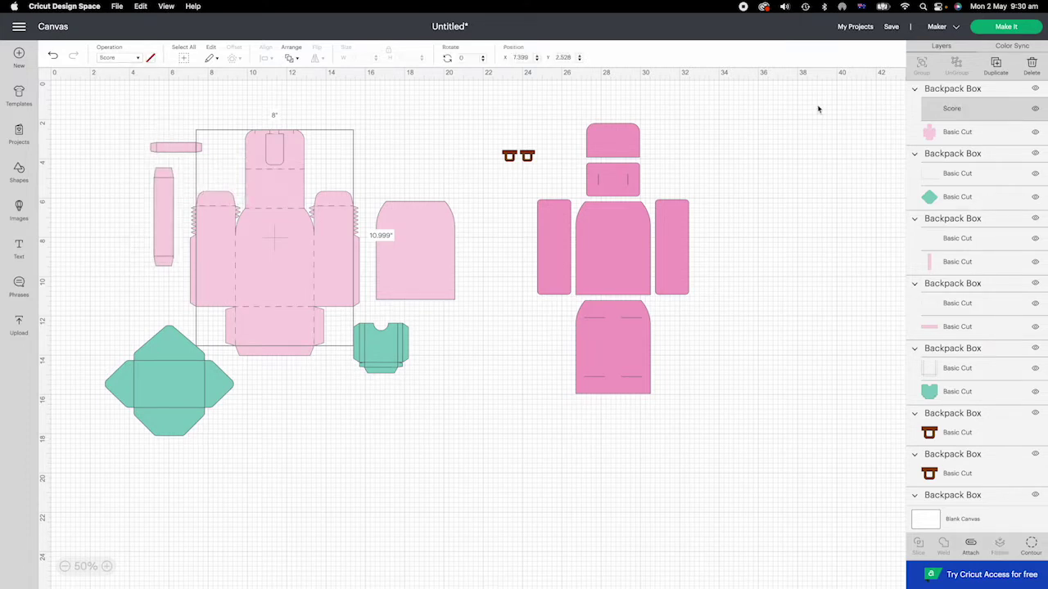
left_click(971, 90)
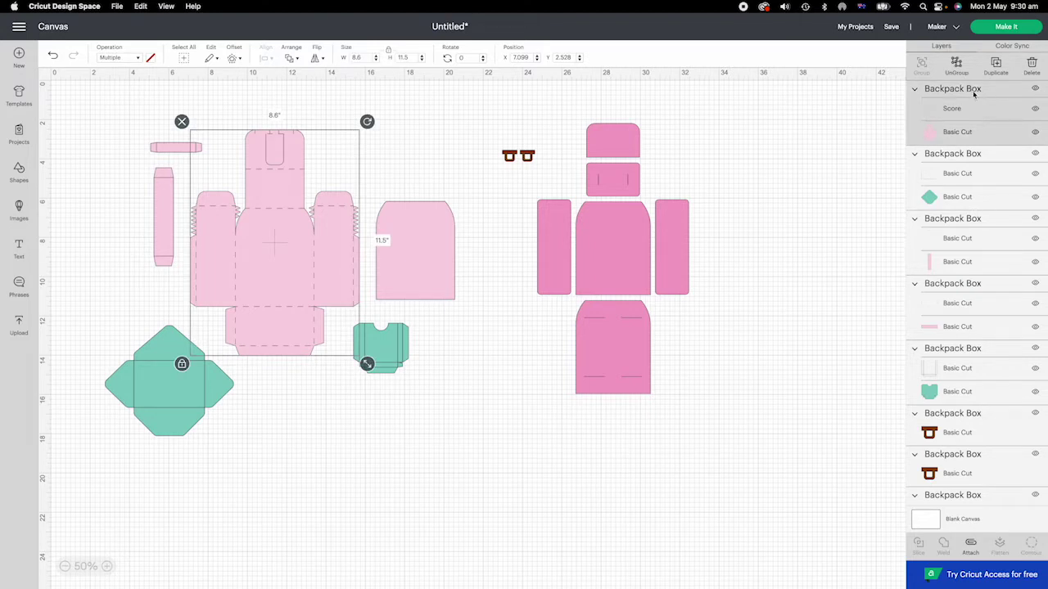
left_click(971, 547)
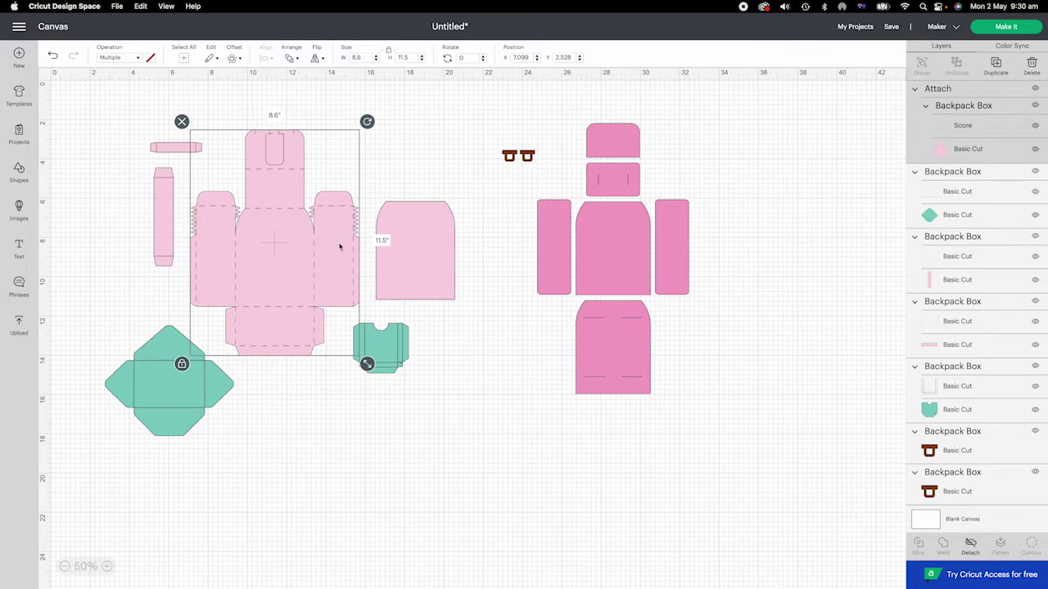
- Set the small teal piece's fold lines to Score and attach them to the piece
left_click(393, 352)
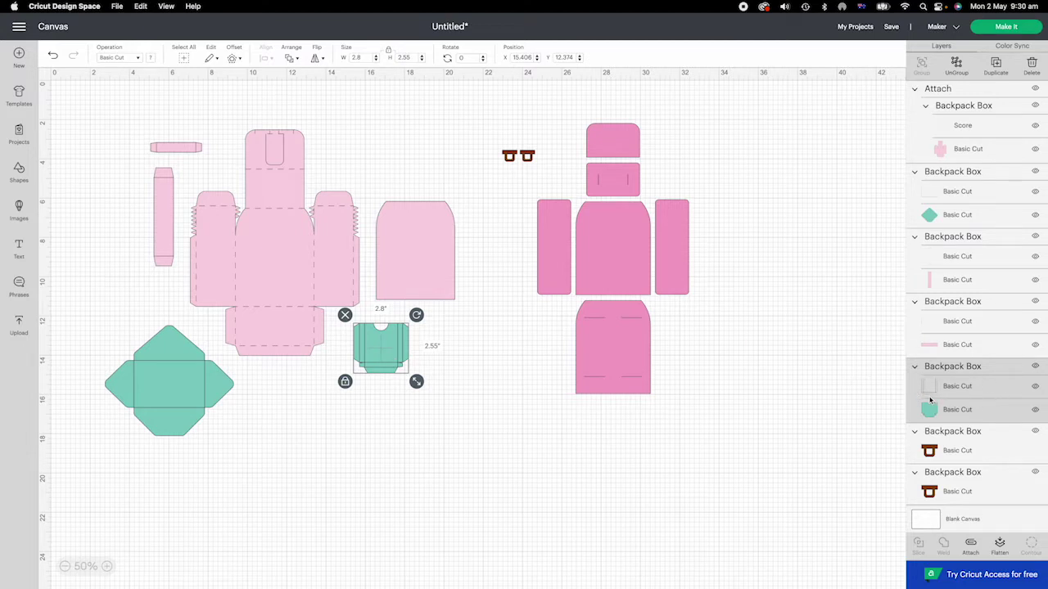
left_click(960, 389)
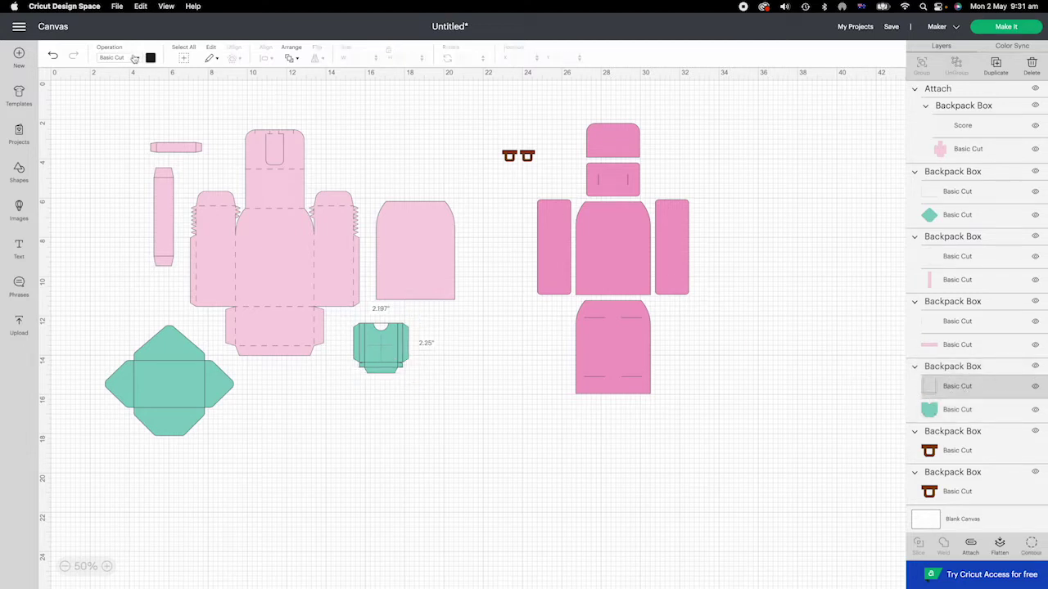
left_click(125, 58)
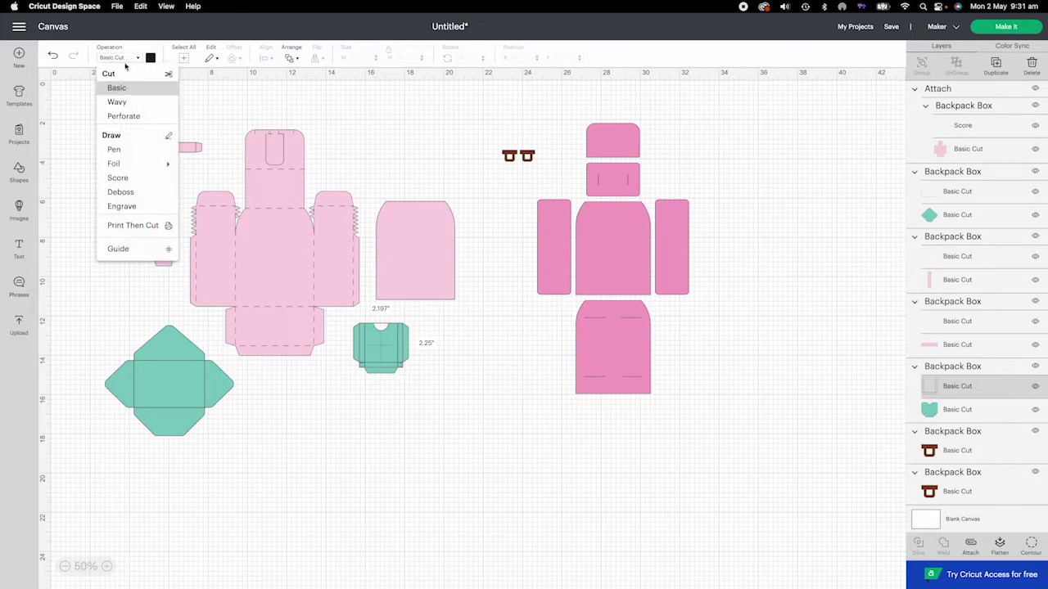
left_click(123, 178)
left_click(518, 341)
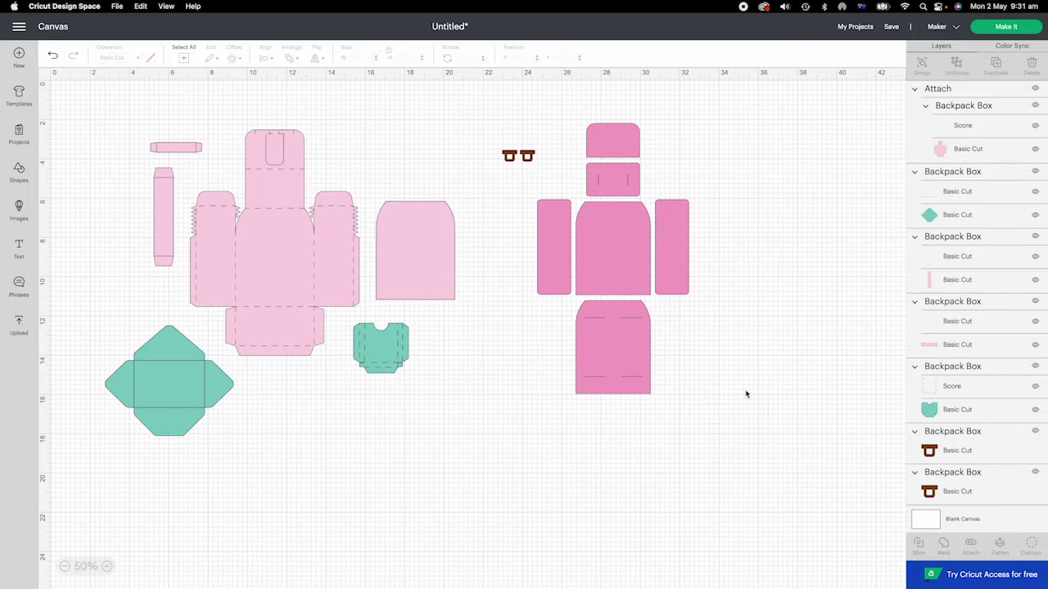
left_click(378, 356)
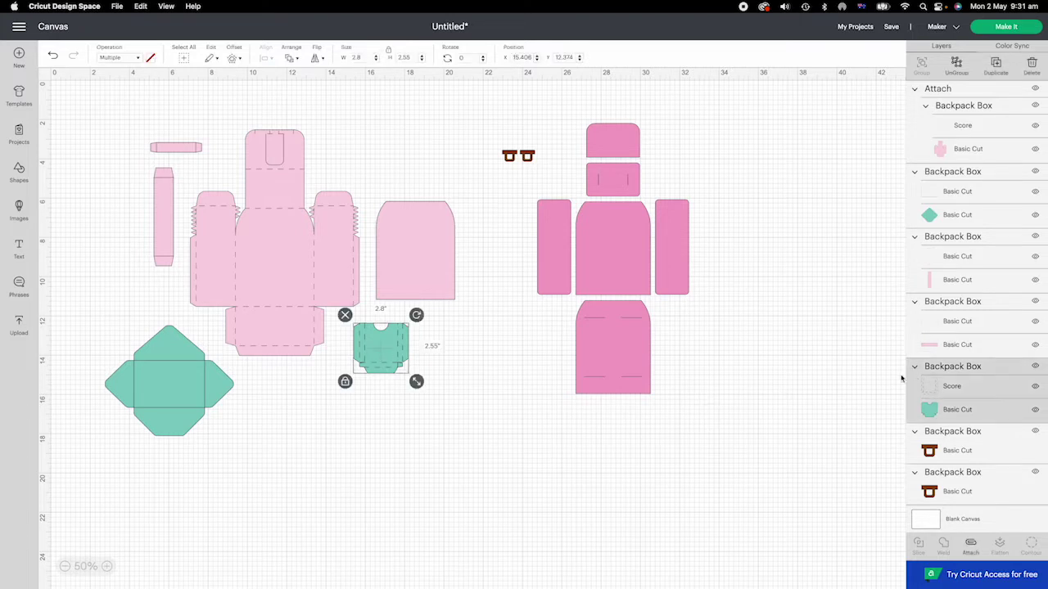
left_click(971, 545)
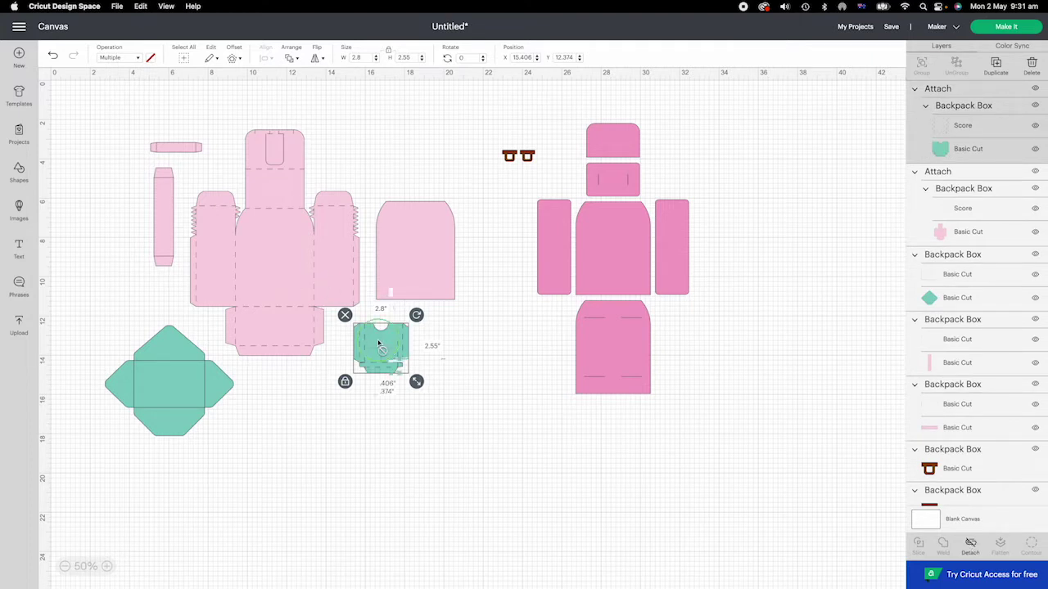
- Duplicate the attached teal piece and place the copy beside the original
right_click(368, 341)
left_click(393, 297)
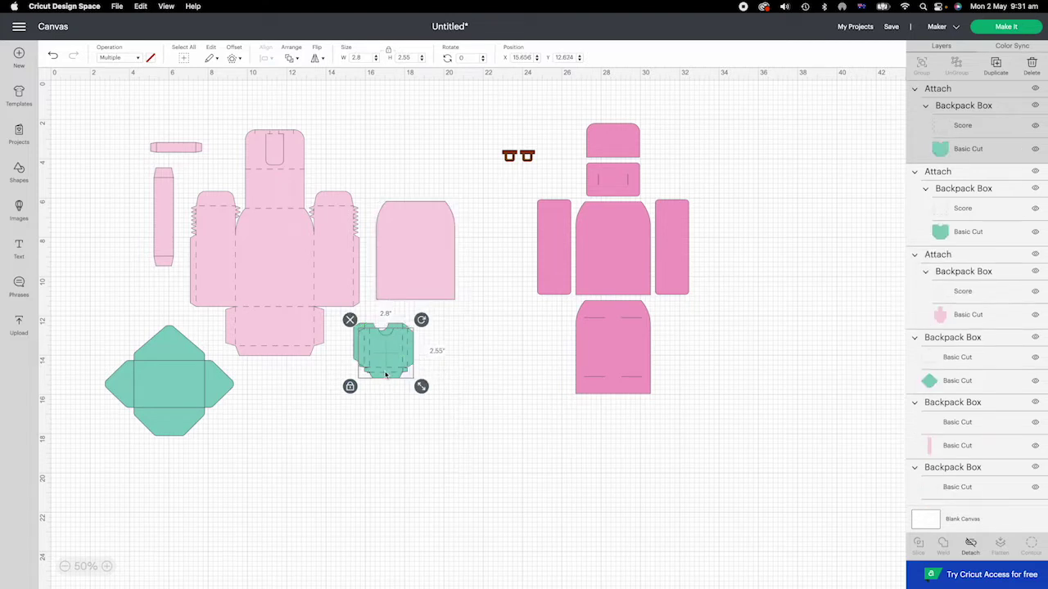
left_click_drag(387, 360, 441, 360)
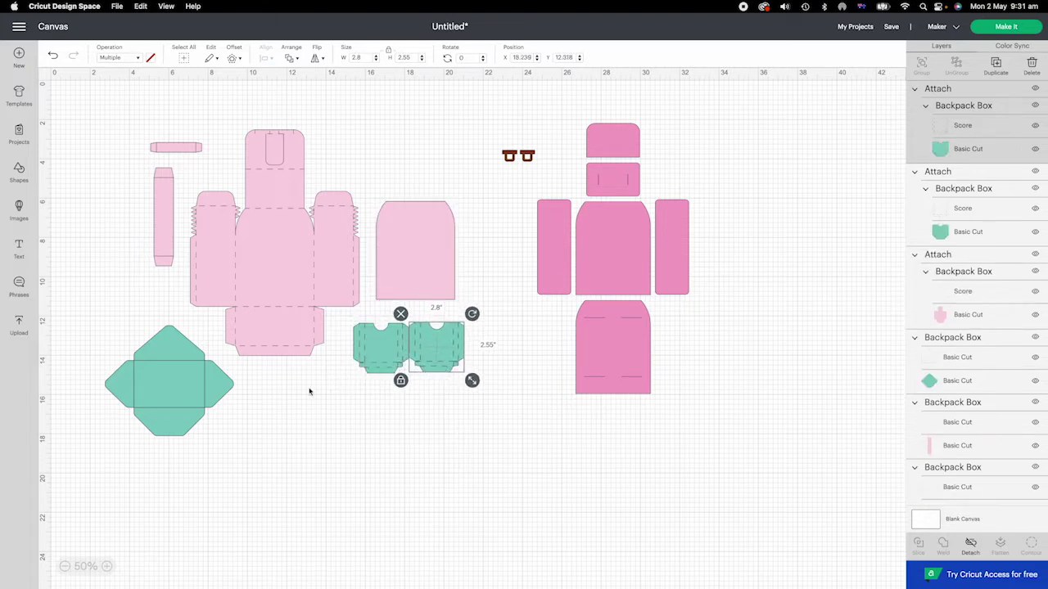
- Set the green diamond's inner fold-line layer to Score and attach it to the diamond outline
left_click(190, 380)
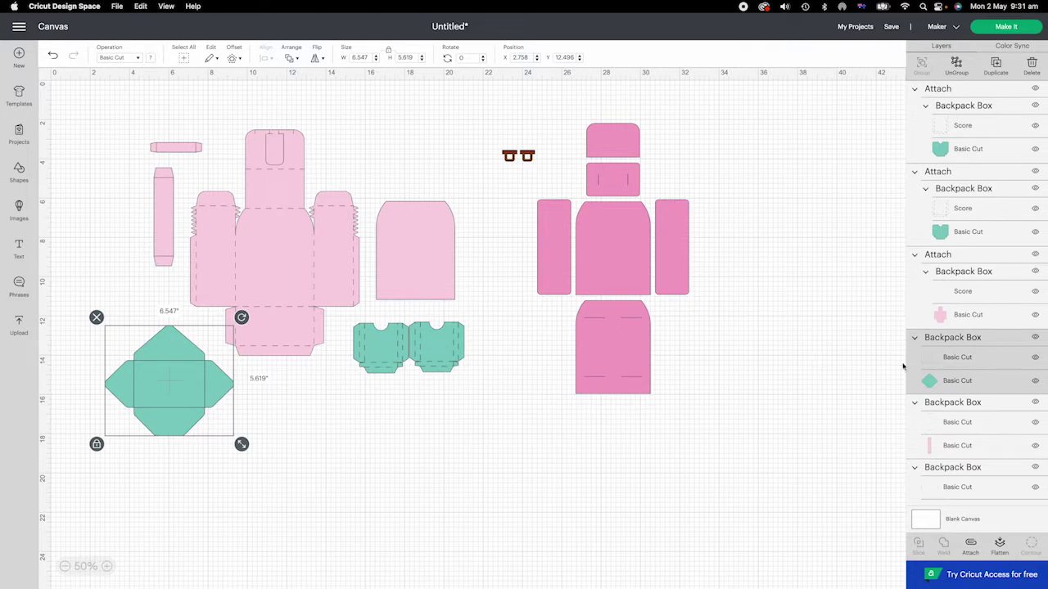
left_click(968, 360)
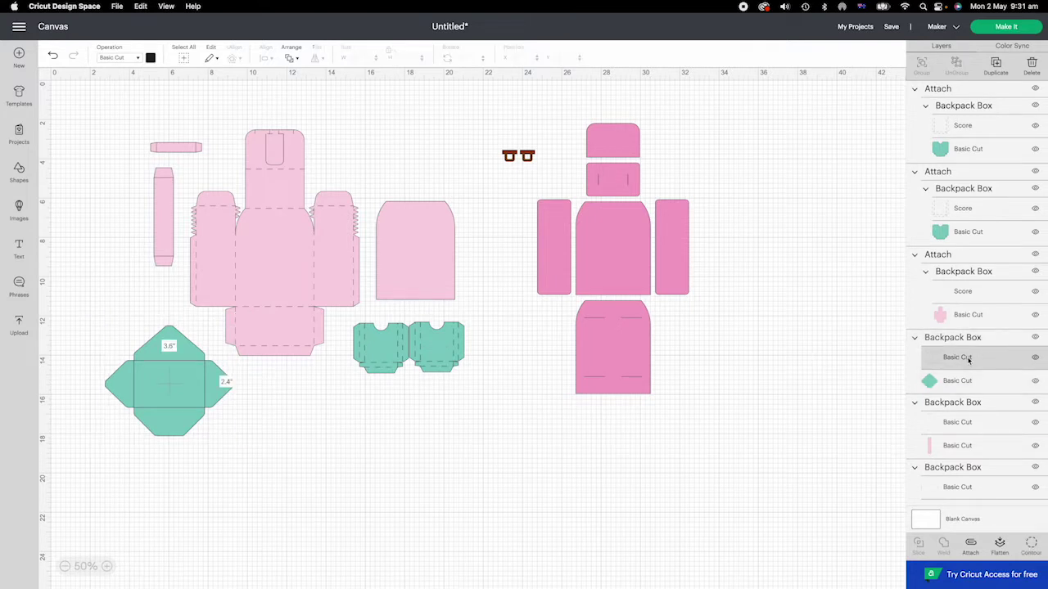
left_click(120, 58)
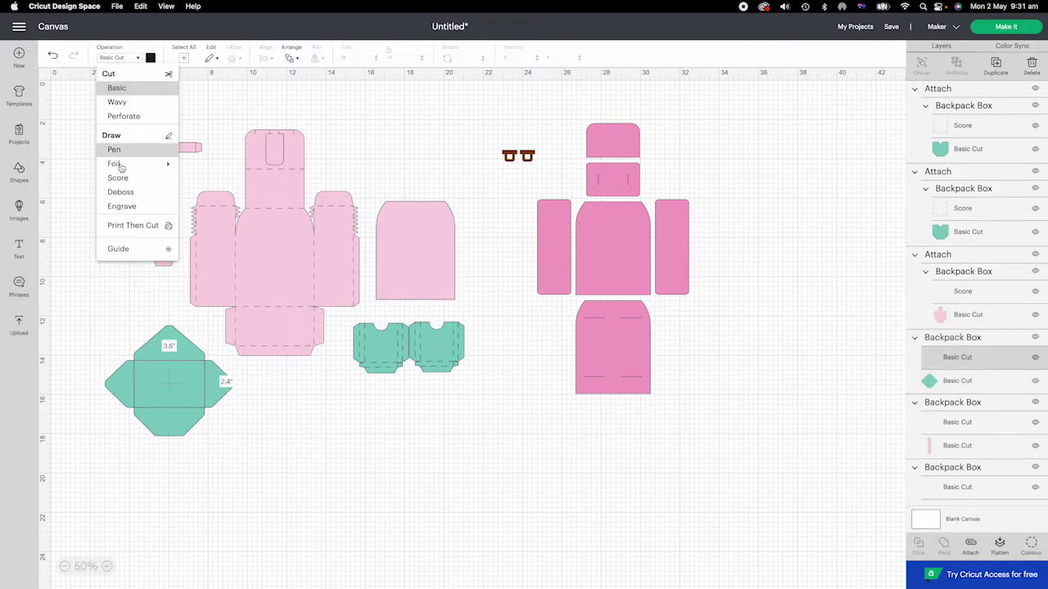
left_click(121, 177)
left_click(251, 391)
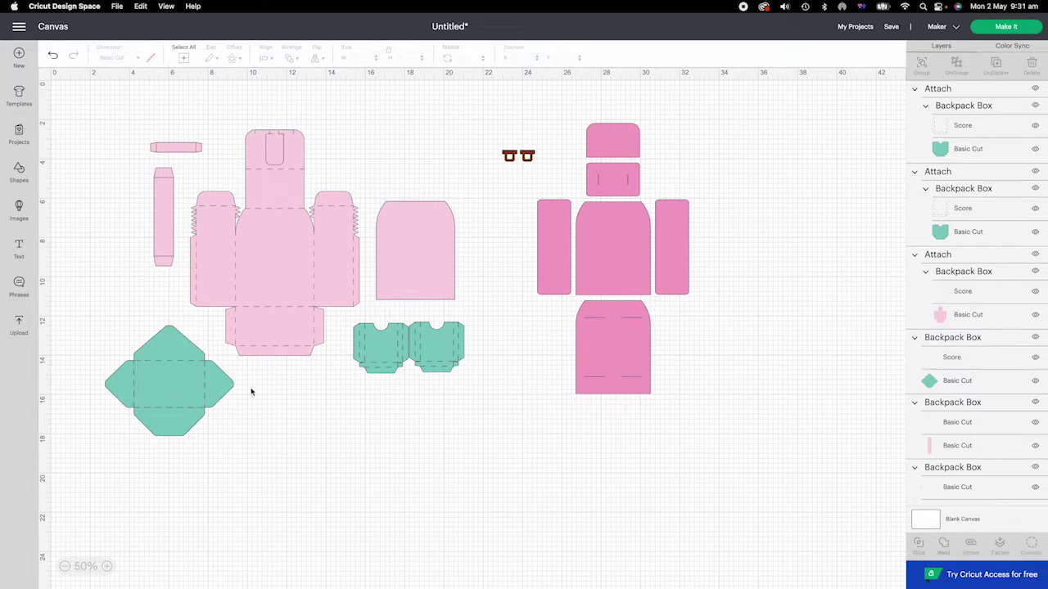
left_click(135, 370)
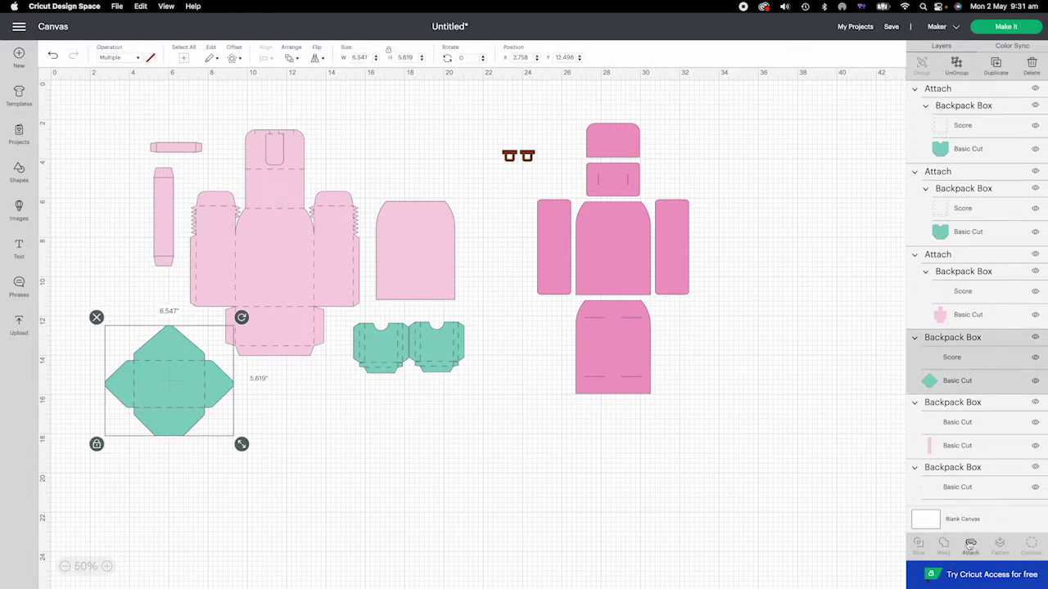
left_click(970, 546)
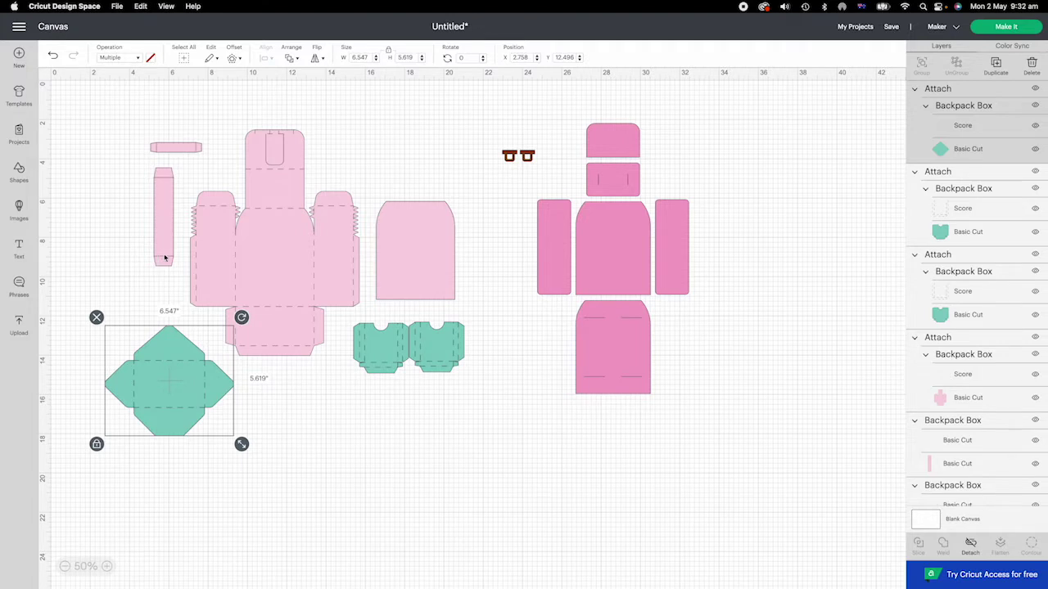
- Set the tall pink strip's fold lines to Score and attach them to the strip
left_click(165, 211)
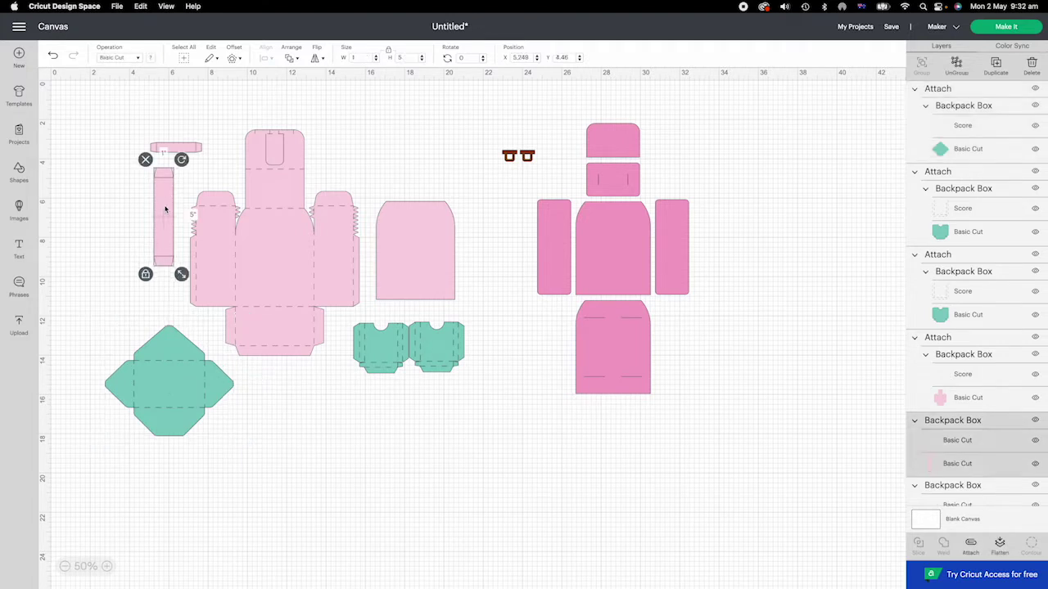
left_click(956, 440)
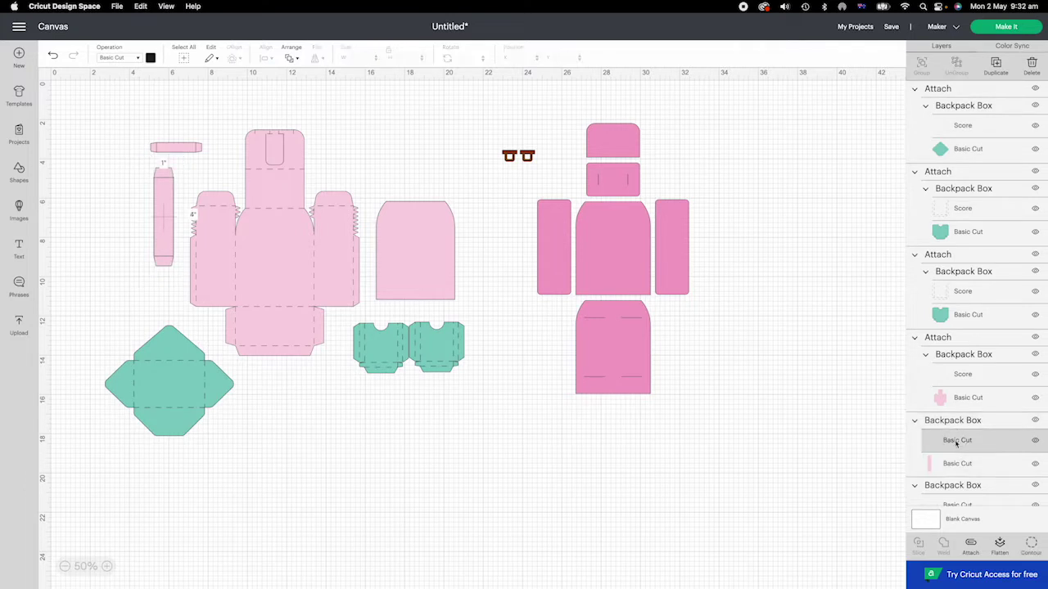
left_click(126, 59)
left_click(117, 177)
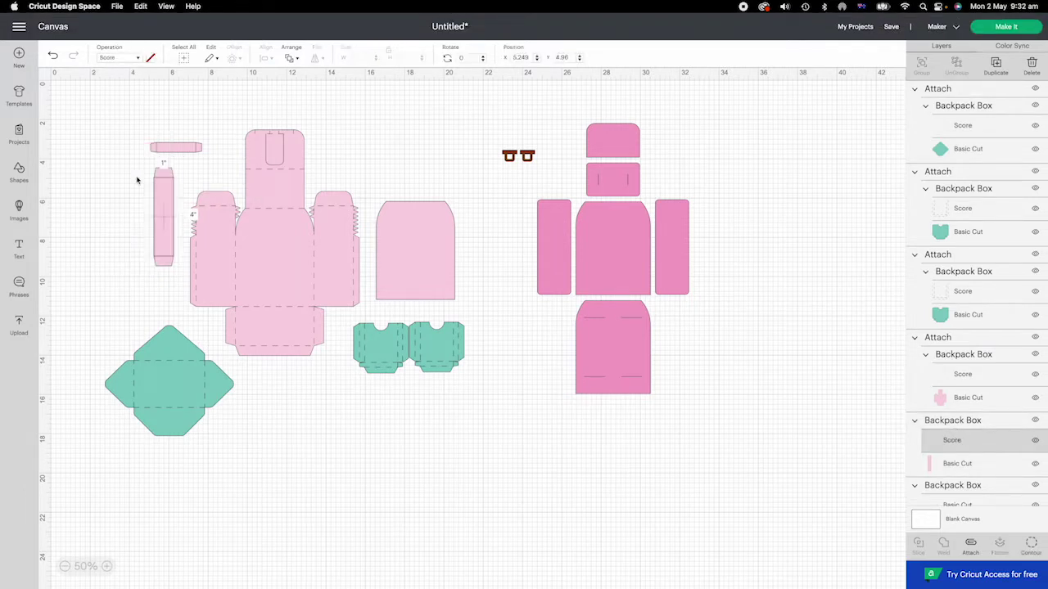
left_click(167, 239)
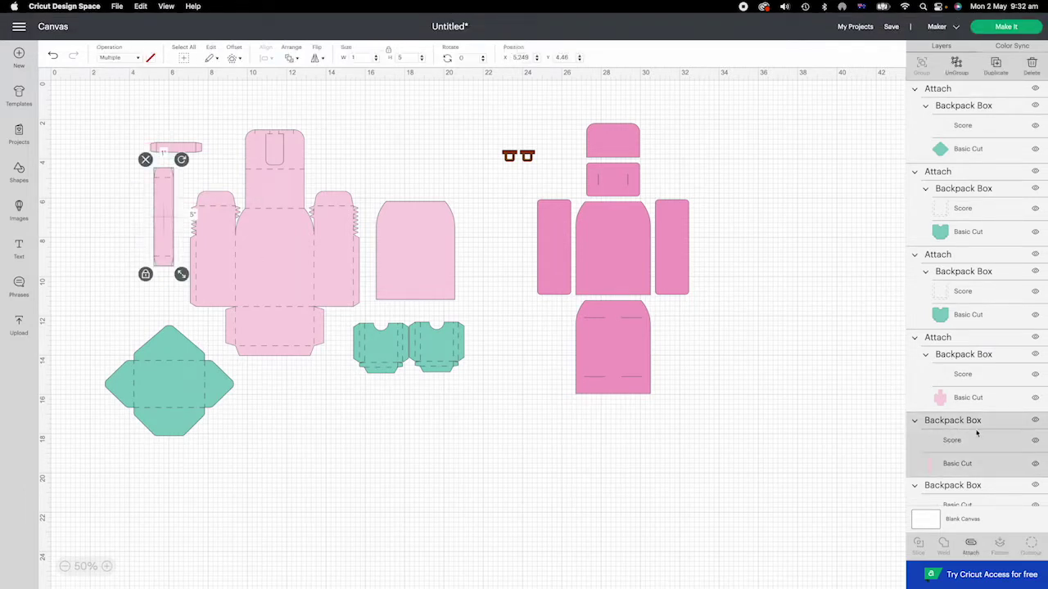
left_click(970, 546)
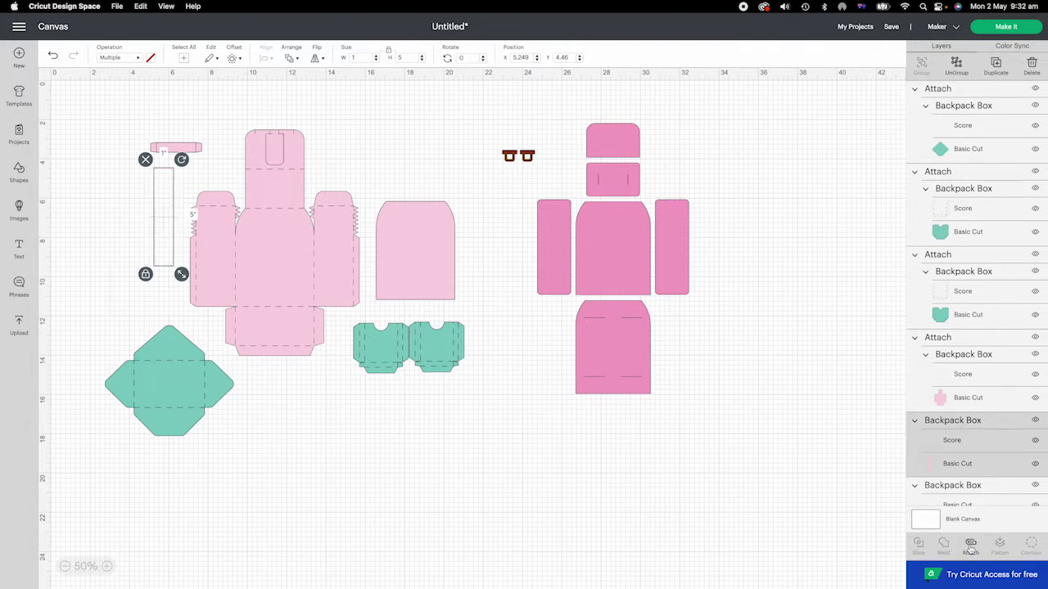
- Move the tall strip lower and place a duplicate copy to its left
left_click_drag(164, 225, 156, 249)
right_click(156, 250)
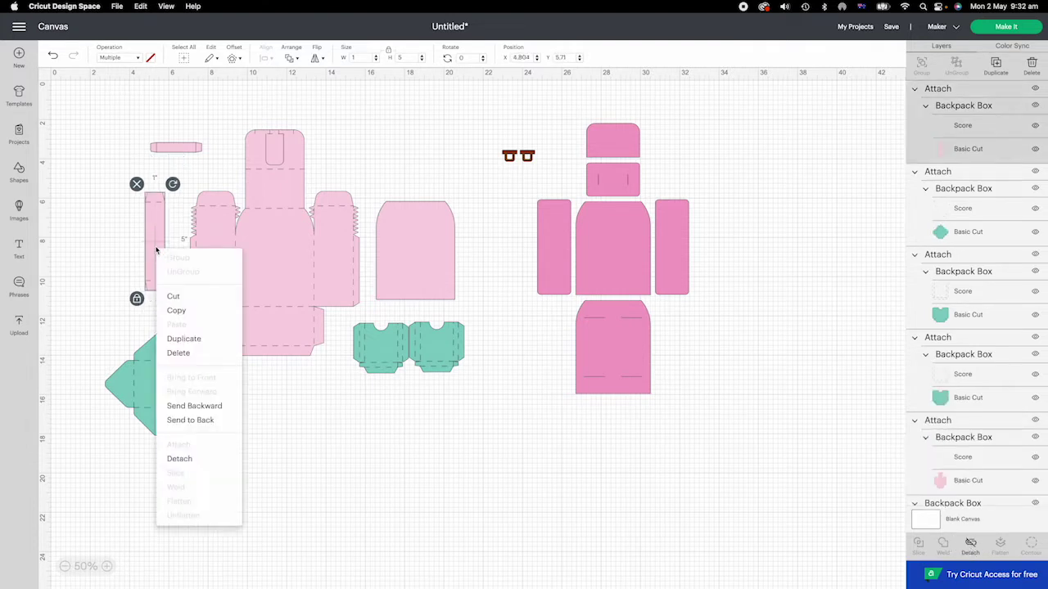
left_click(195, 340)
left_click_drag(152, 238, 127, 235)
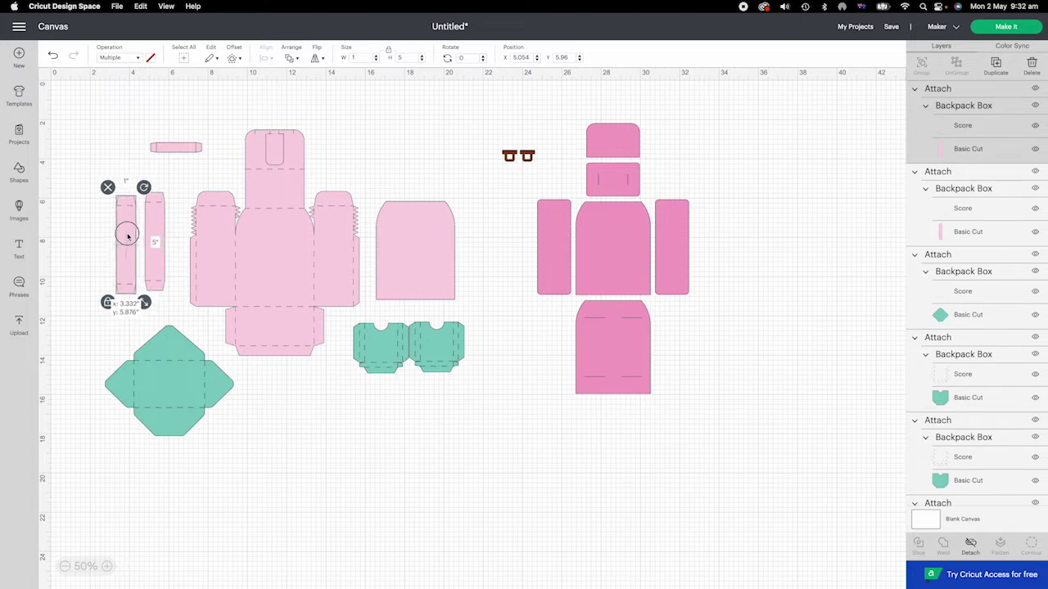
left_click(125, 162)
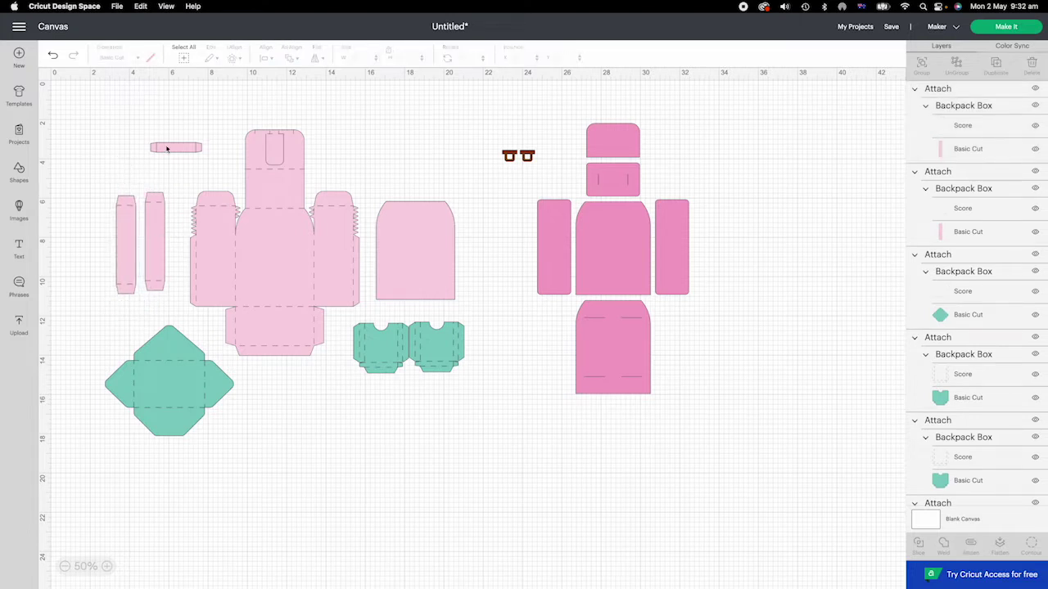
- Set the small pink strip's fold line to Score and attach it to the strip
left_click(167, 148)
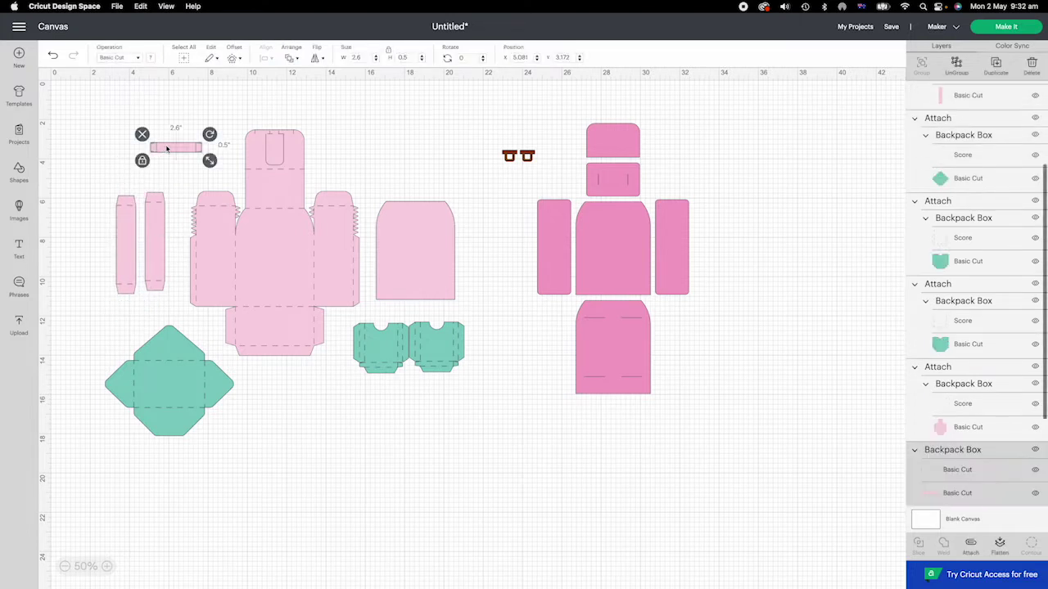
left_click(968, 472)
left_click(119, 58)
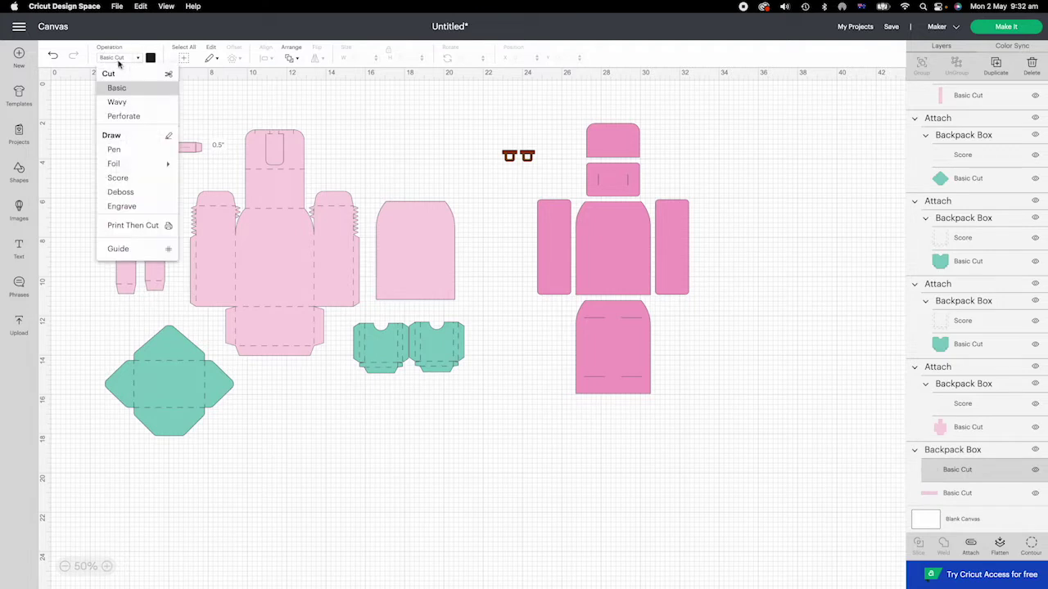
left_click(133, 177)
left_click(136, 172)
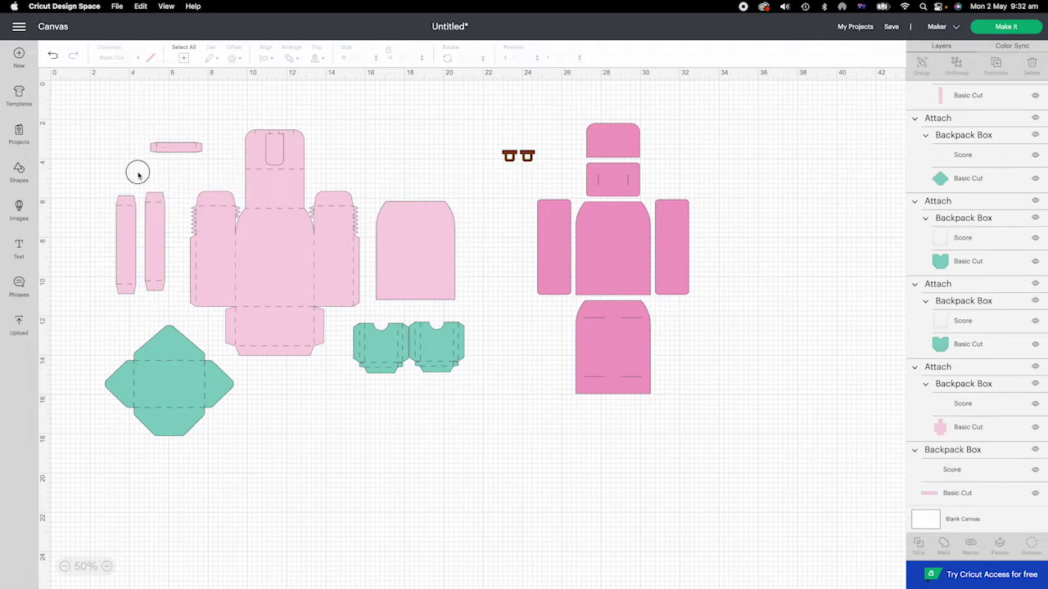
left_click(187, 150)
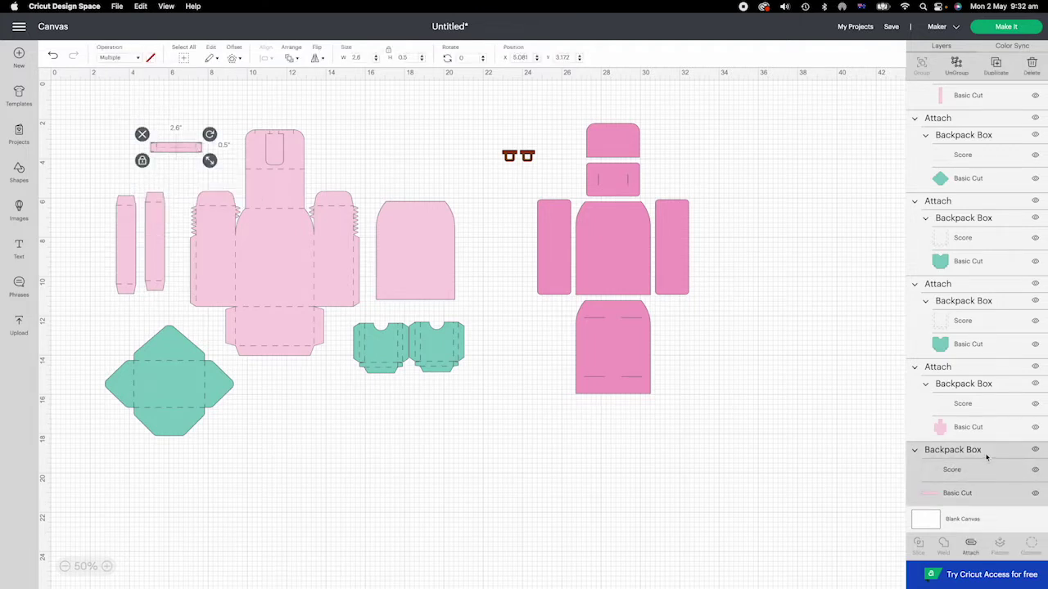
left_click(970, 544)
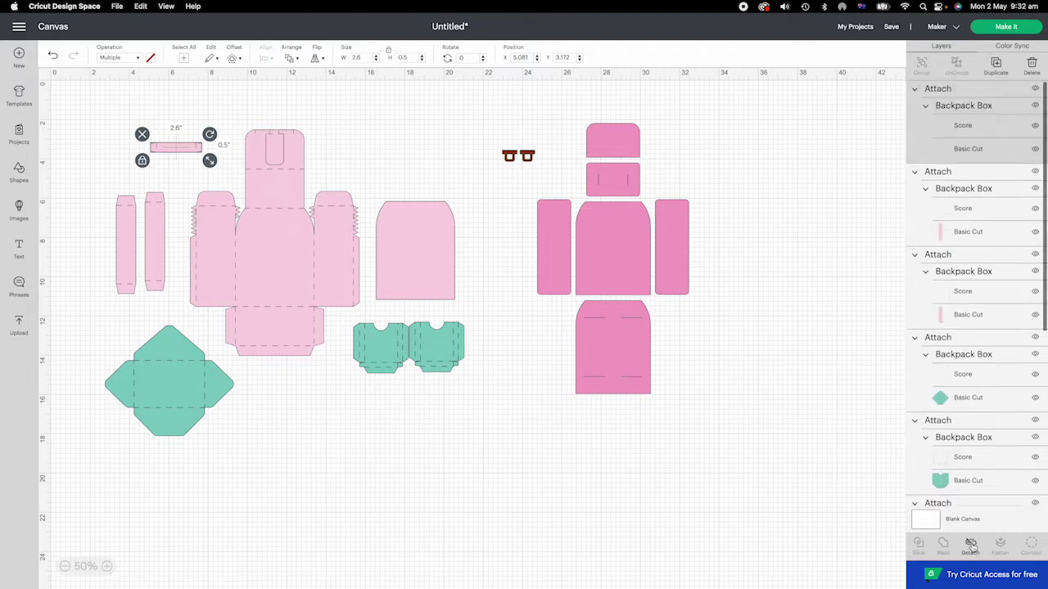
left_click(857, 315)
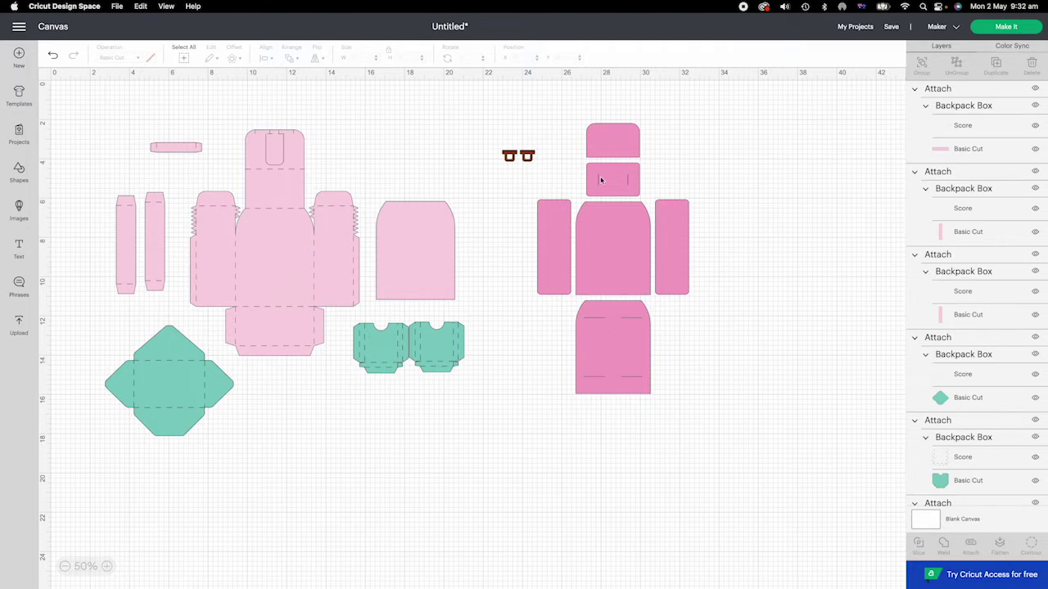
- Start Make It and lay the design on 12 x 12 in mats
left_click(988, 30)
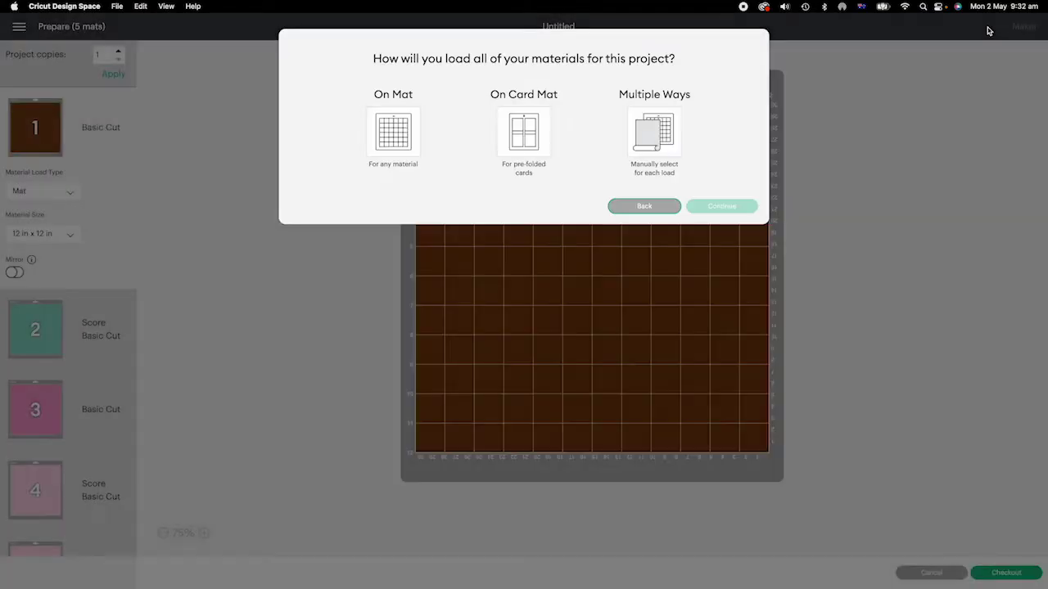
left_click(397, 136)
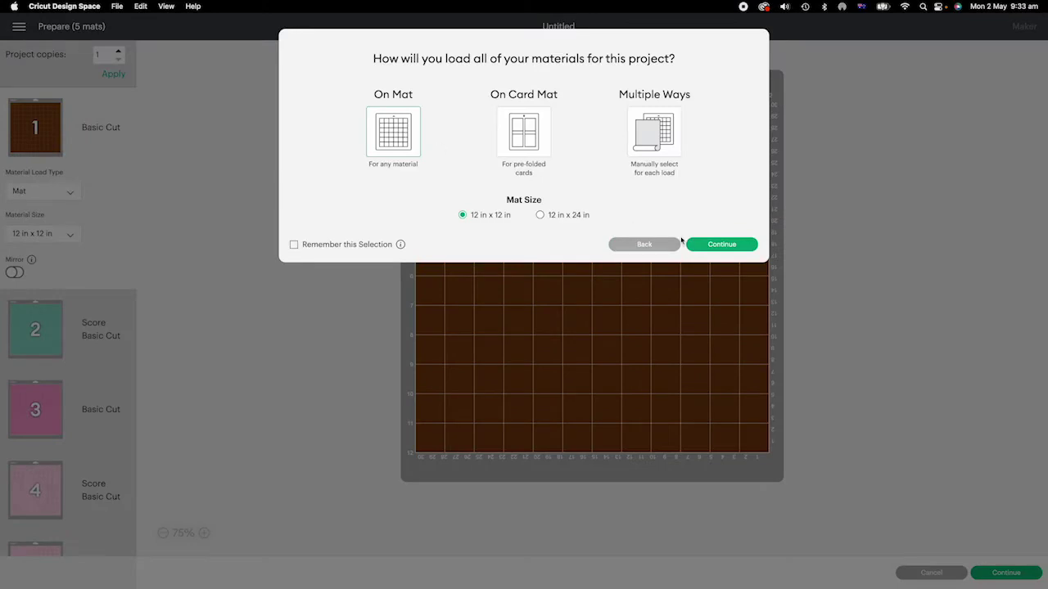
left_click(709, 244)
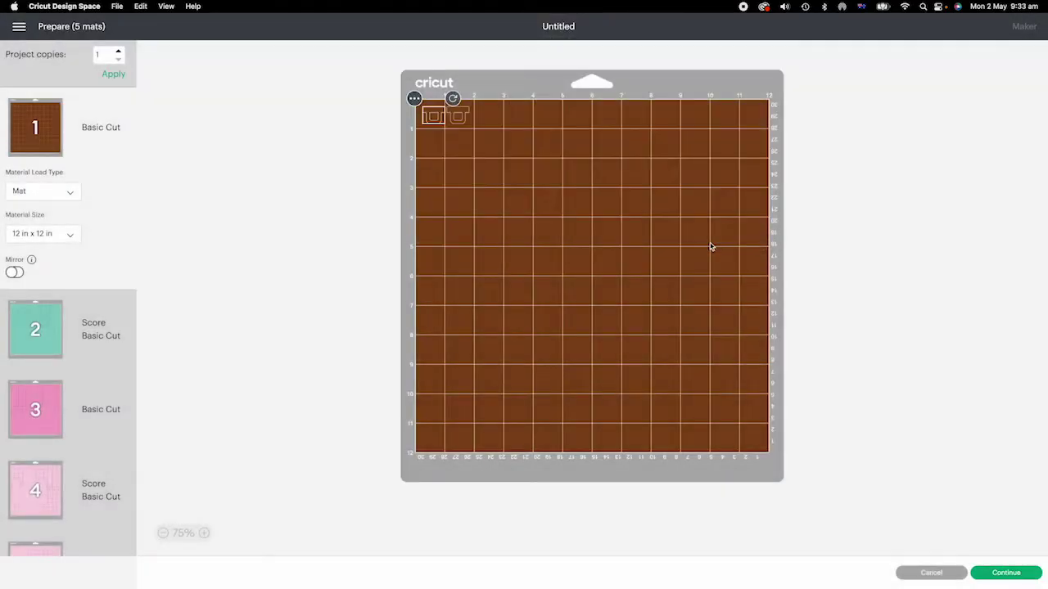
- Preview mats 2 through 5 in the mat list
scroll(29, 258, "down", 2)
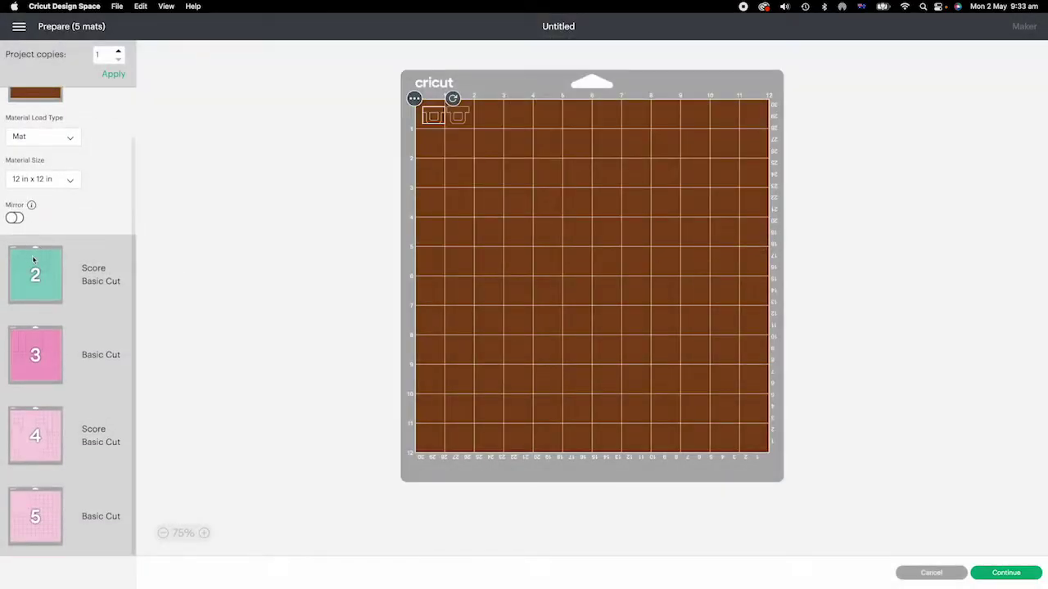
left_click(31, 261)
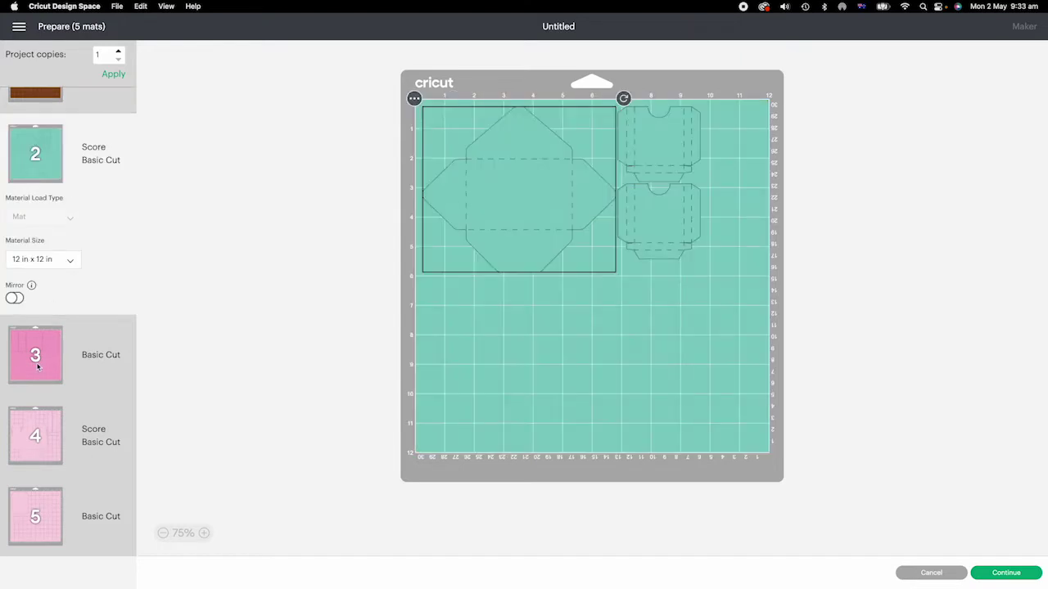
left_click(37, 367)
left_click(31, 450)
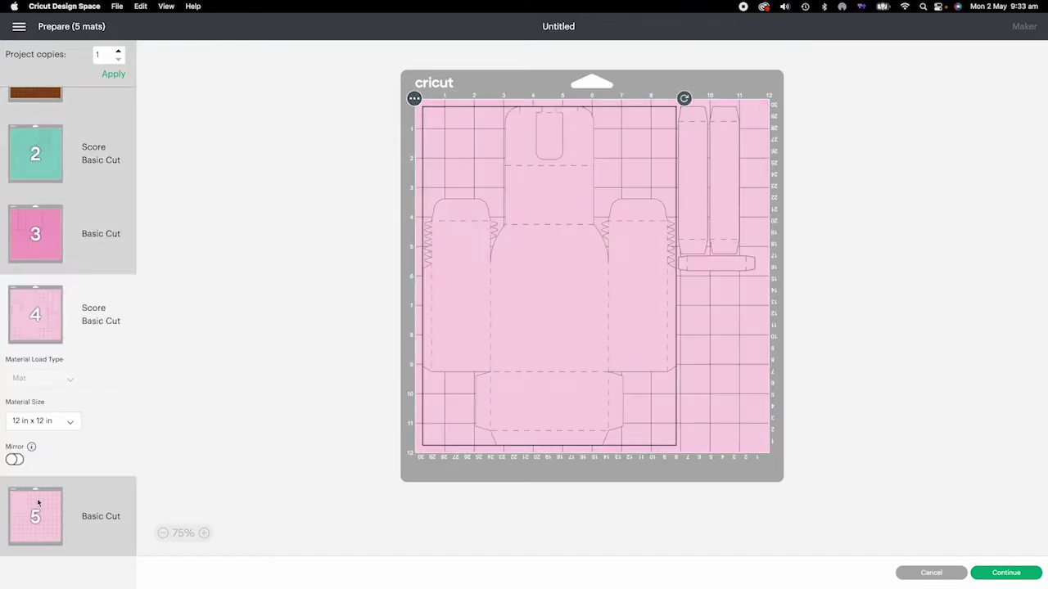
left_click(36, 508)
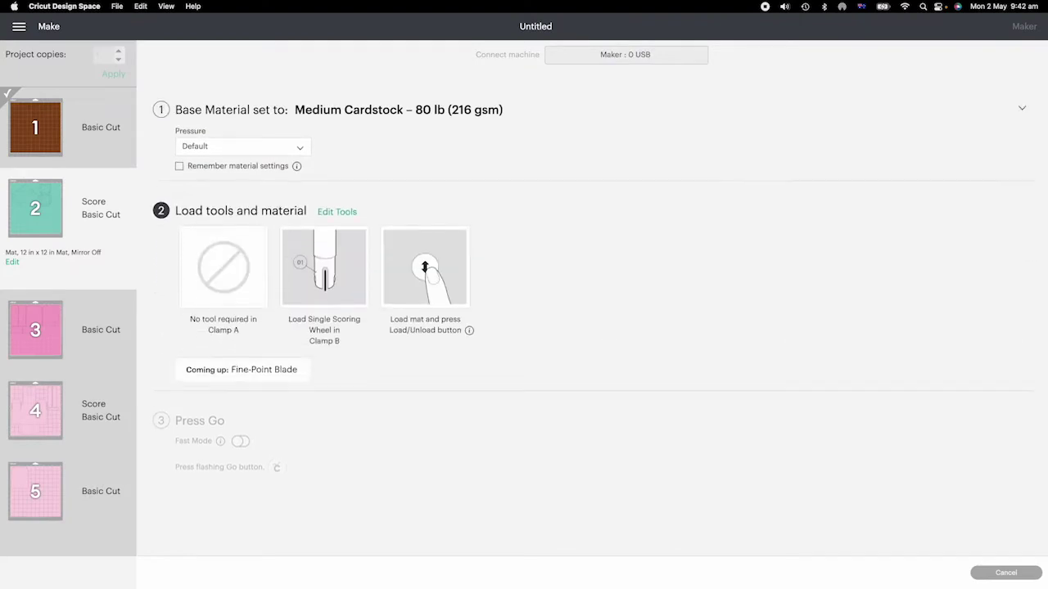
- Replace mat 2's Single Scoring Wheel with the Scoring Stylus
left_click(347, 213)
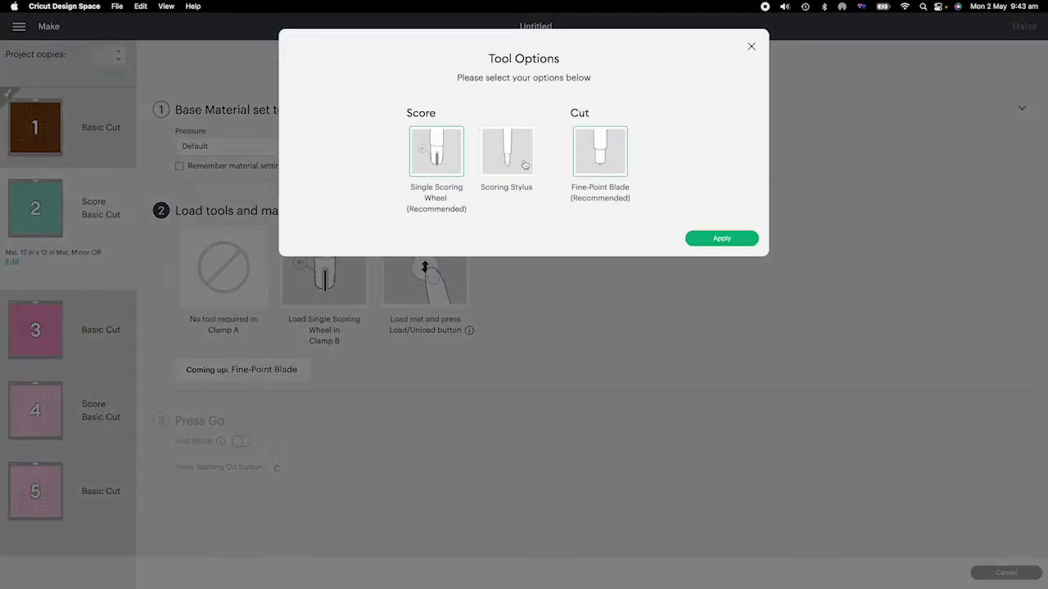
left_click(724, 238)
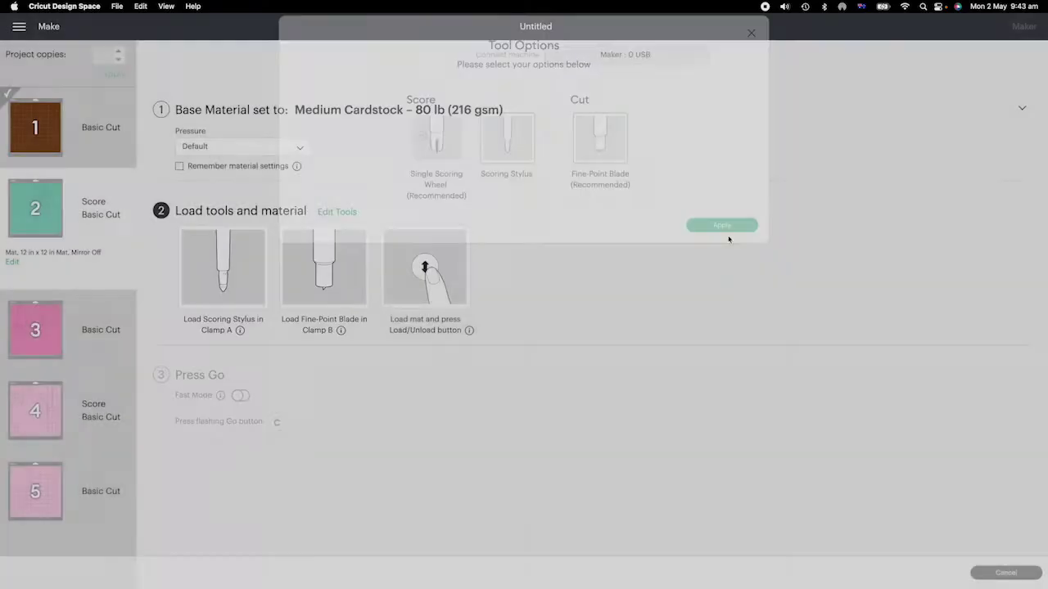
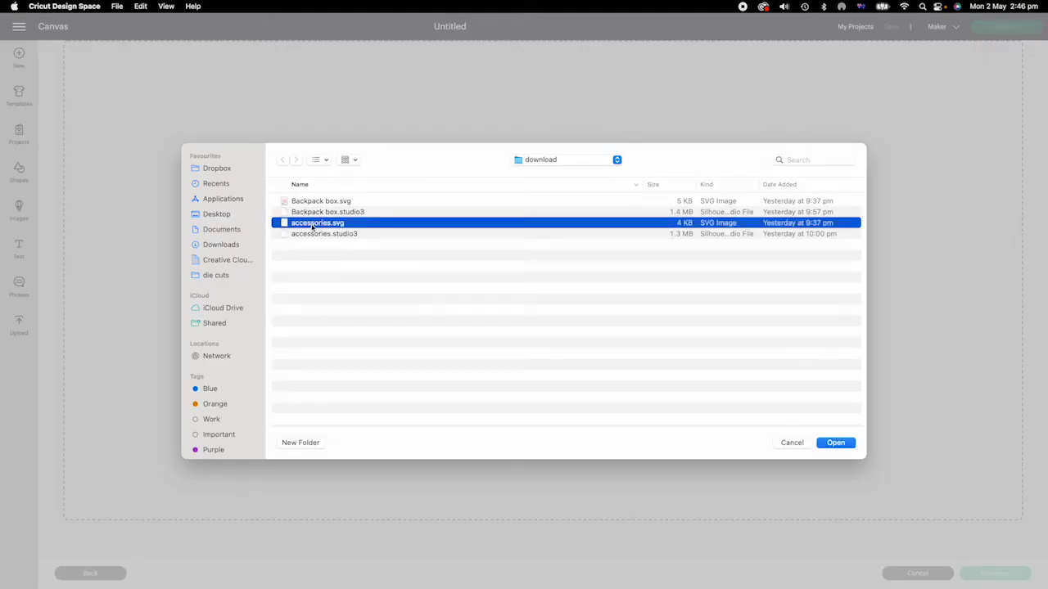
- Upload accessories.svg and place it on the canvas as a 7.075 × 4.939 in group
left_click(835, 443)
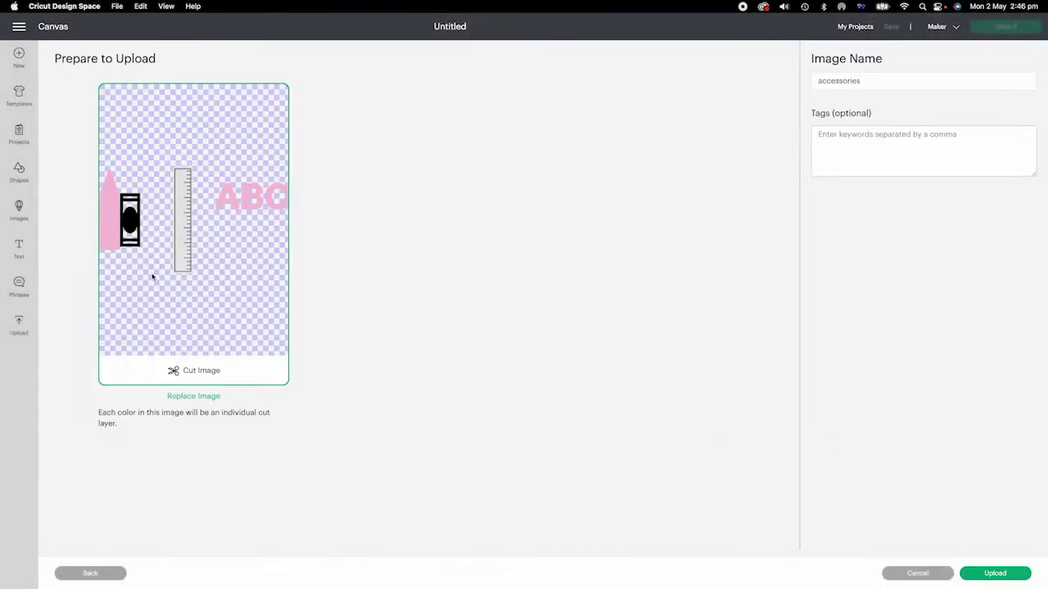
left_click(978, 573)
left_click(131, 327)
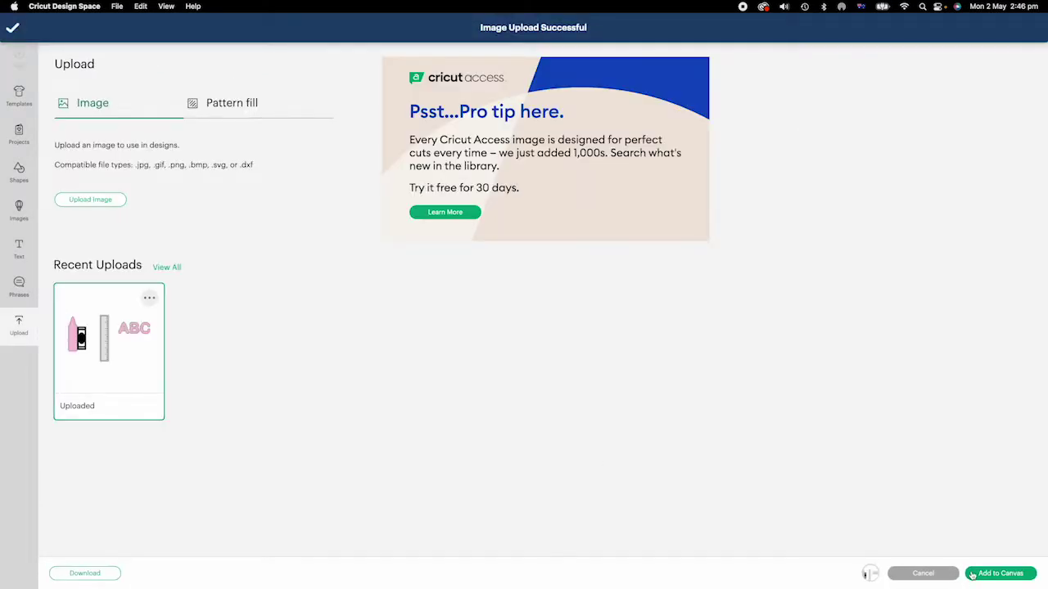
left_click(971, 573)
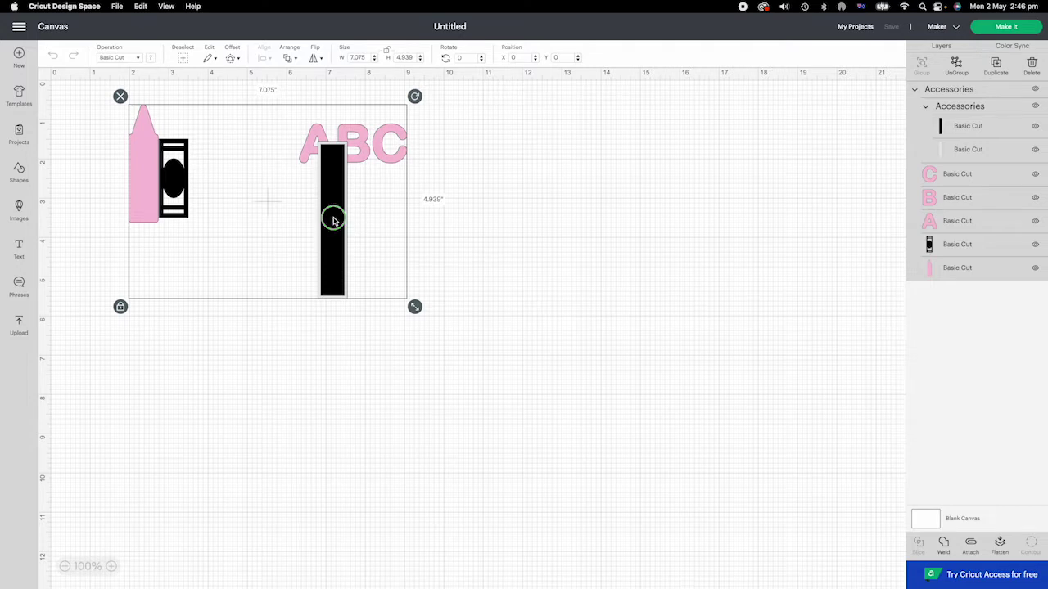
- Ungroup the image and move the black ruler left, clear of the ABC letters
right_click(334, 221)
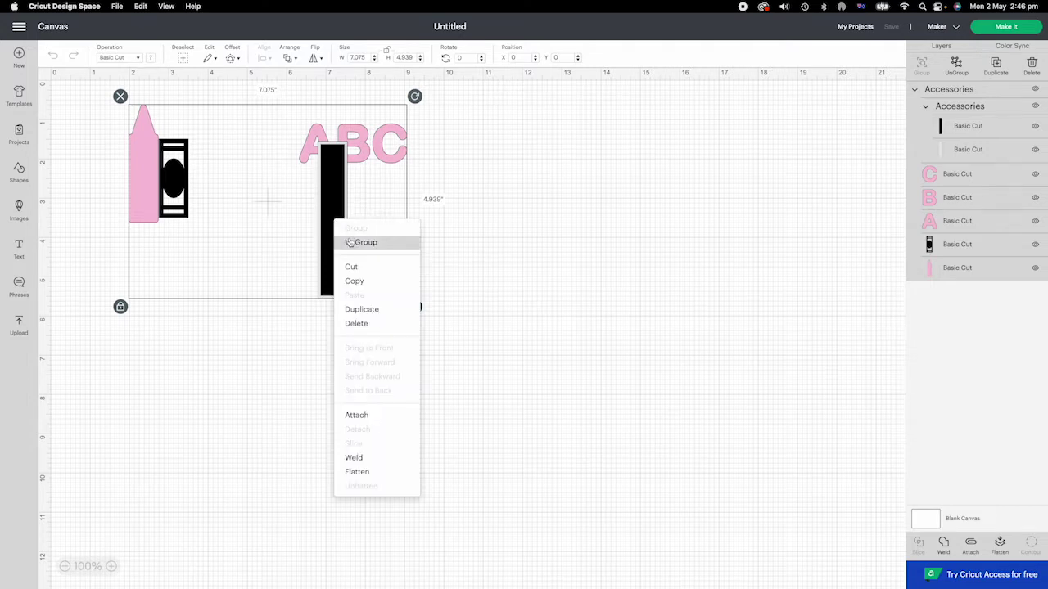
left_click(347, 242)
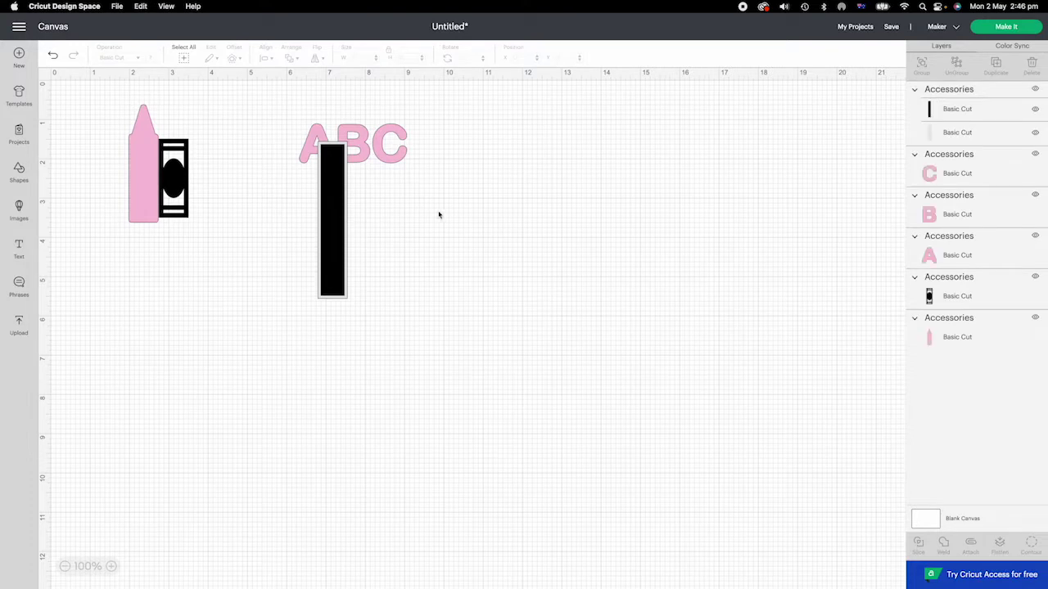
left_click(337, 229)
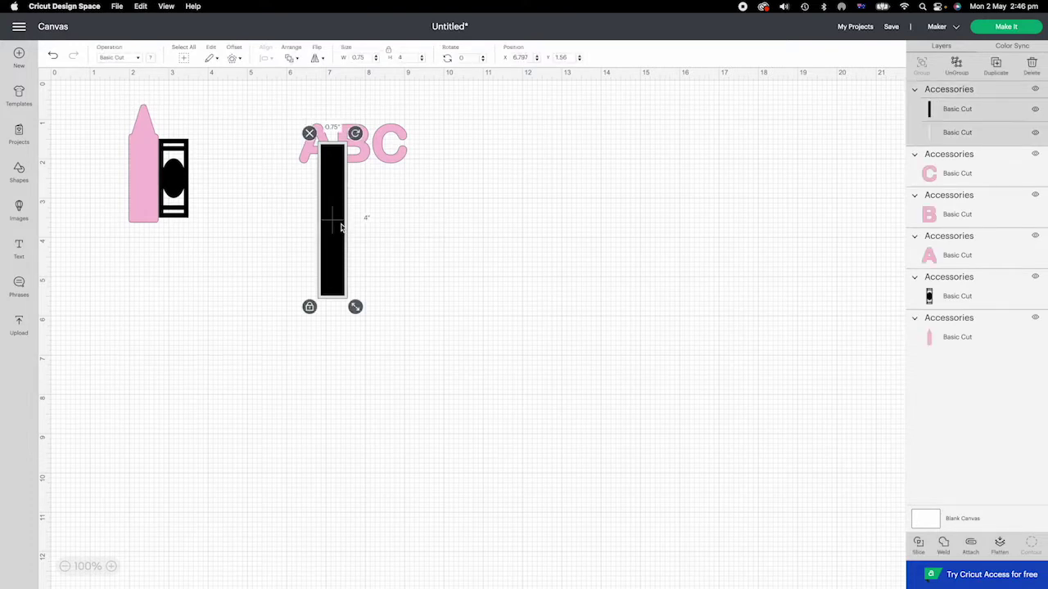
left_click_drag(342, 226, 271, 235)
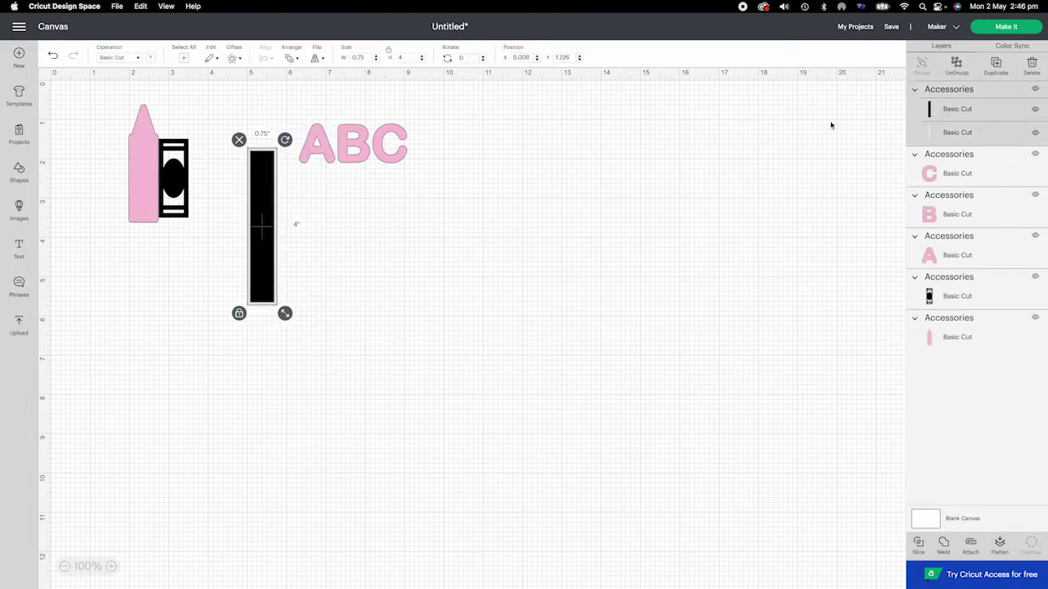
- Set the ruler's inner layer to Pen drawing and attach it to the ruler outline
left_click(968, 111)
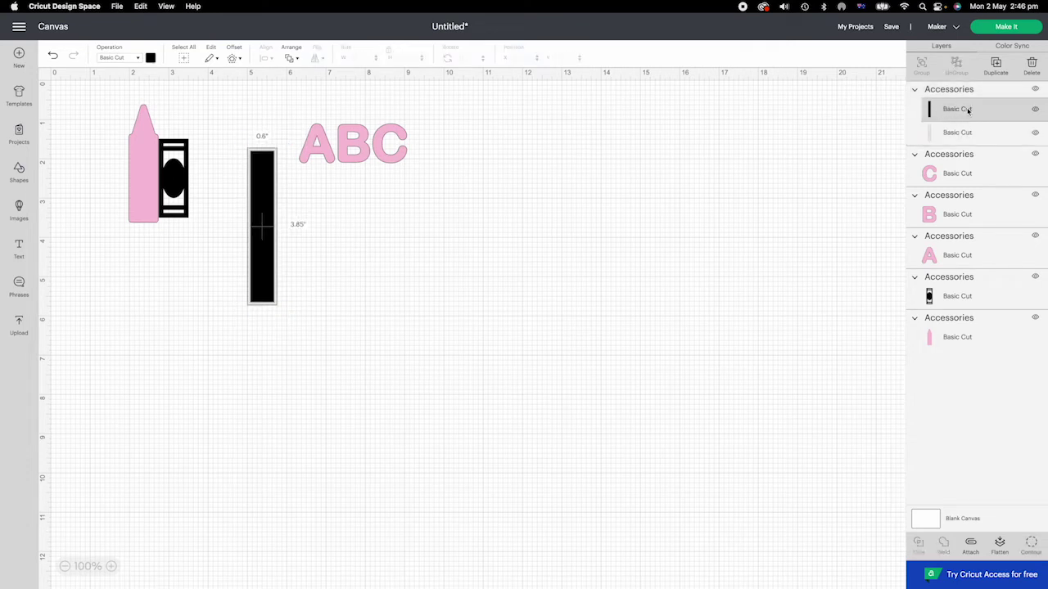
left_click(131, 59)
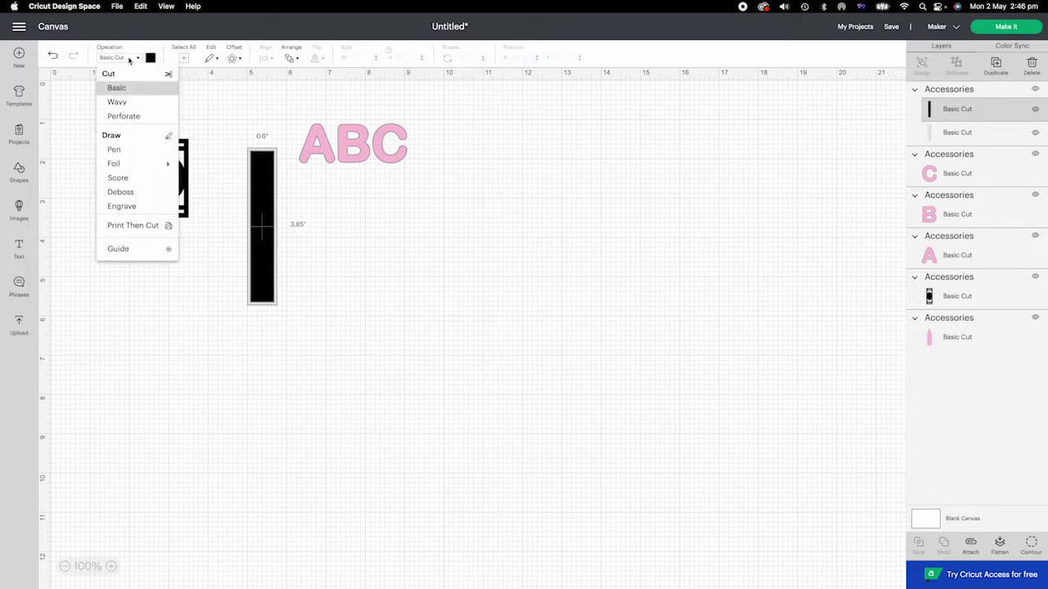
left_click(136, 150)
left_click(150, 59)
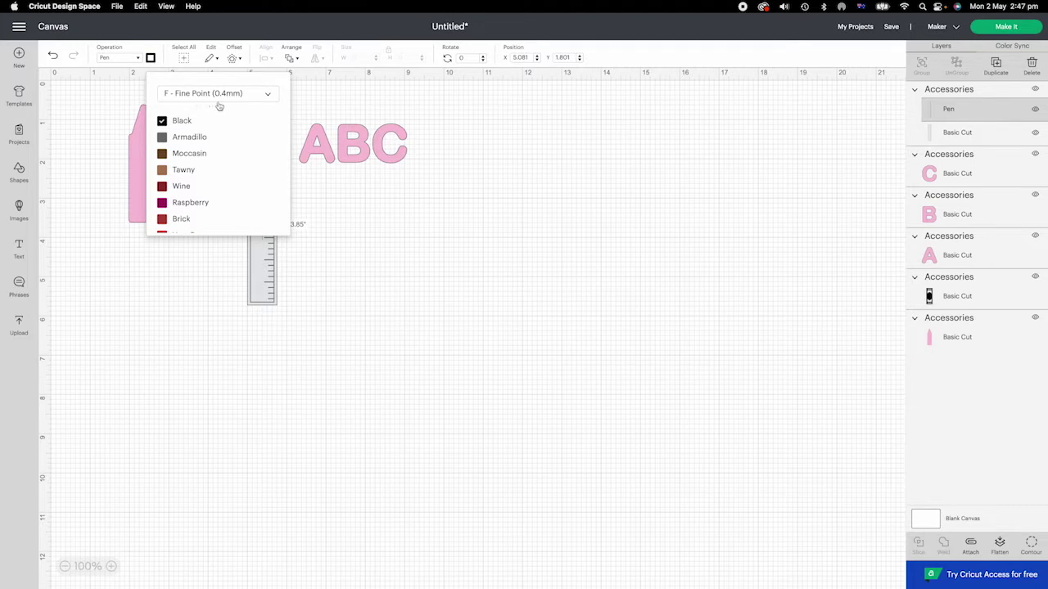
left_click(384, 207)
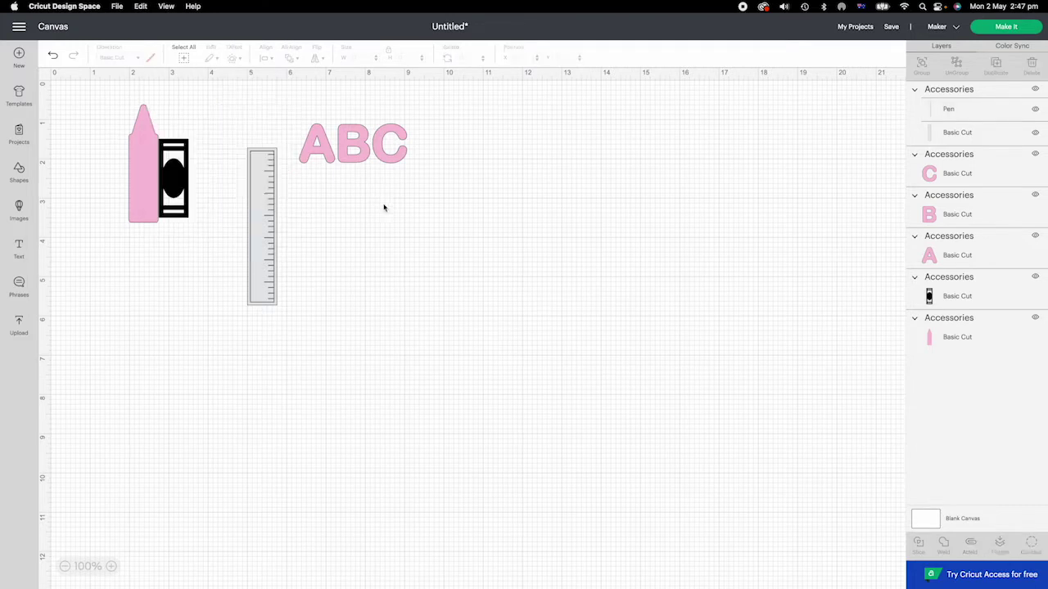
left_click(274, 193)
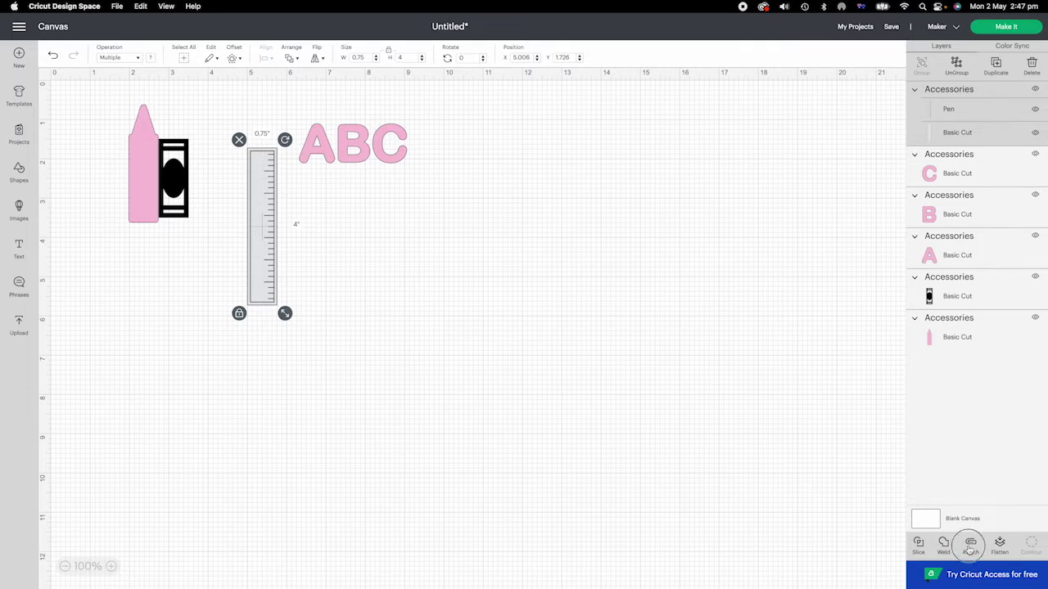
left_click(970, 544)
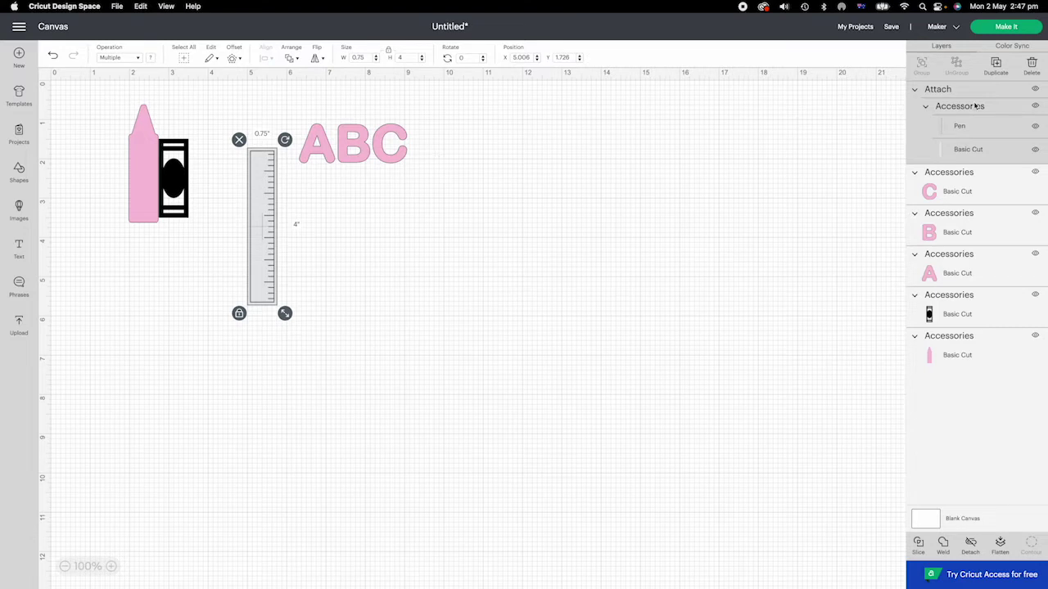
- Hide the ruler and duplicate the pink crayon with its label below the original
left_click(1035, 90)
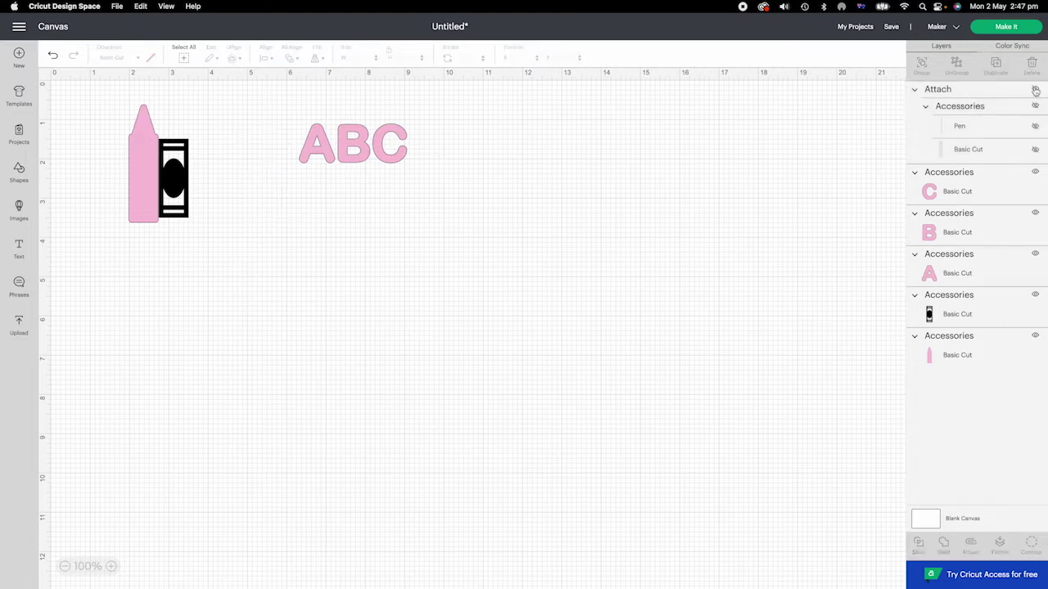
left_click_drag(104, 129, 205, 193)
right_click(158, 183)
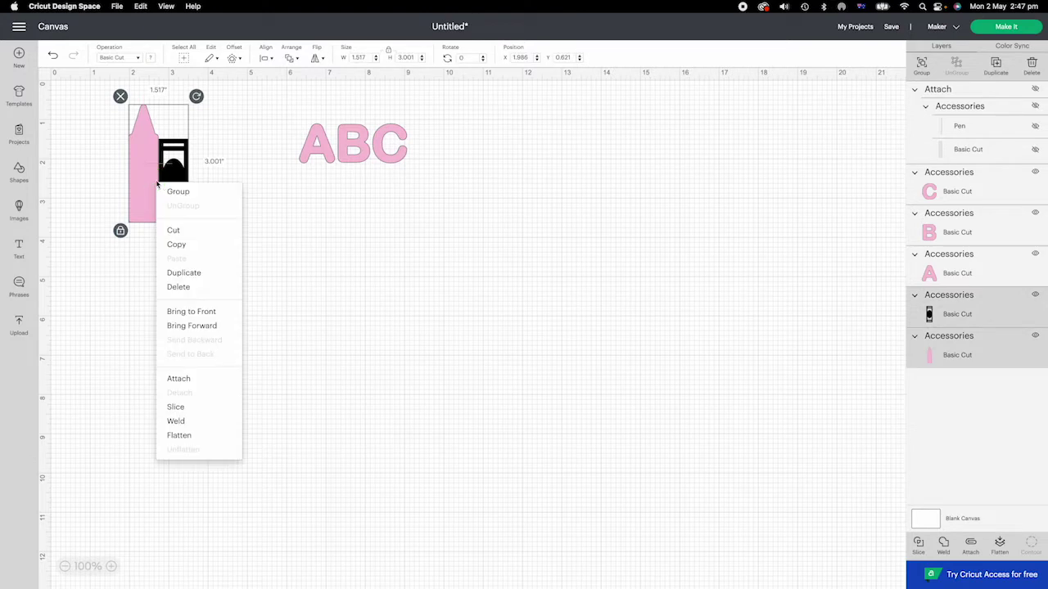
left_click(184, 273)
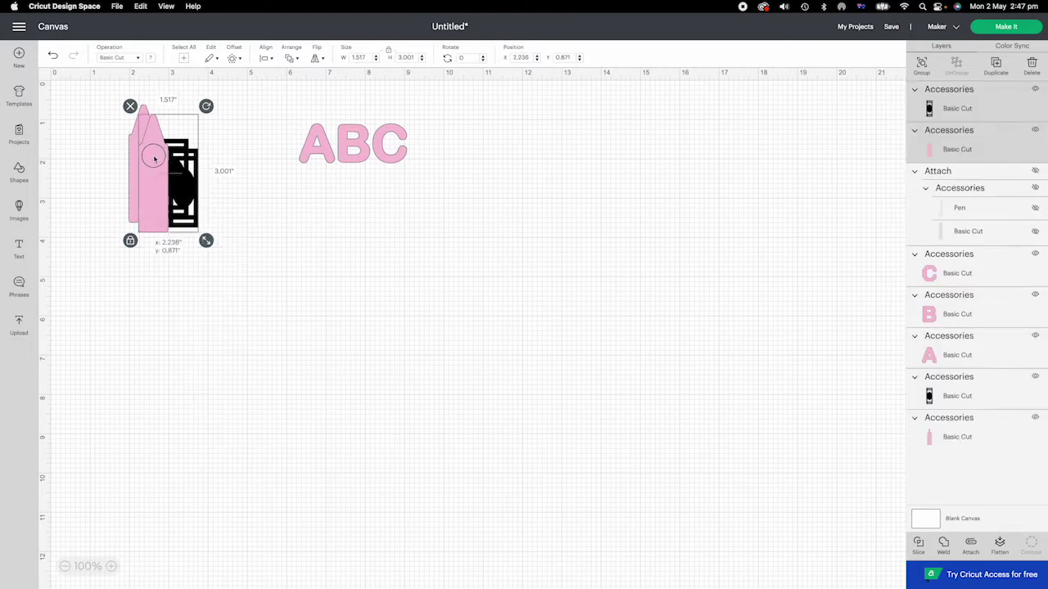
left_click_drag(154, 159, 153, 264)
left_click(156, 276)
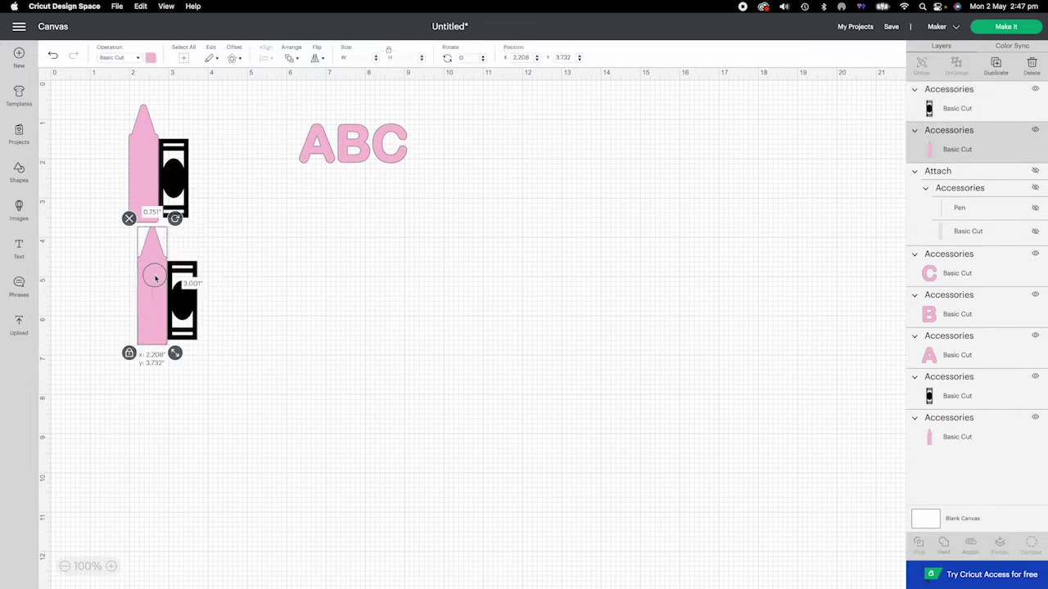
- Colour the copied crayon and the letter B green
left_click(151, 59)
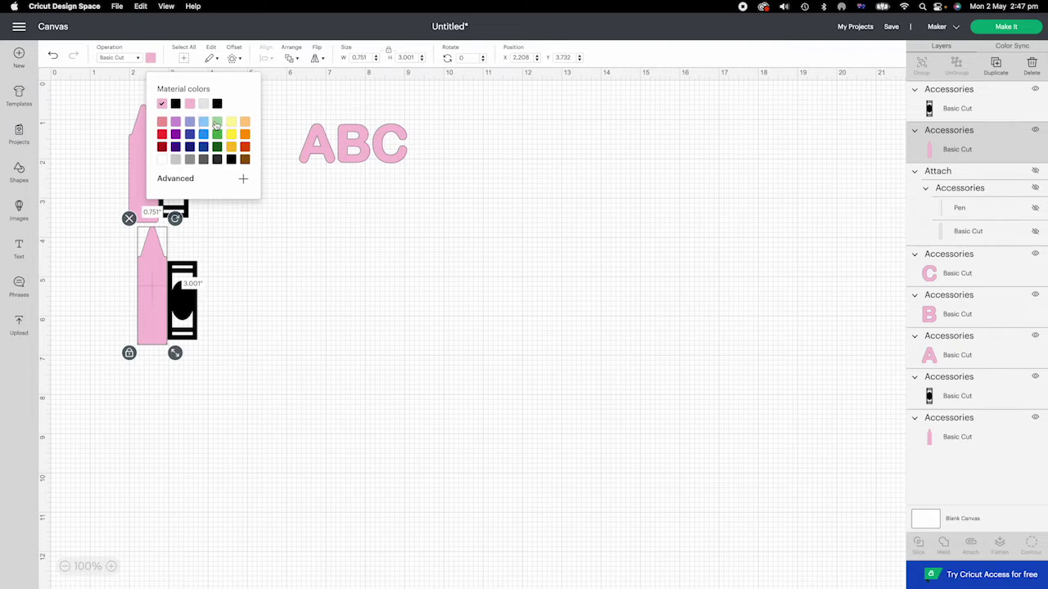
left_click(348, 142)
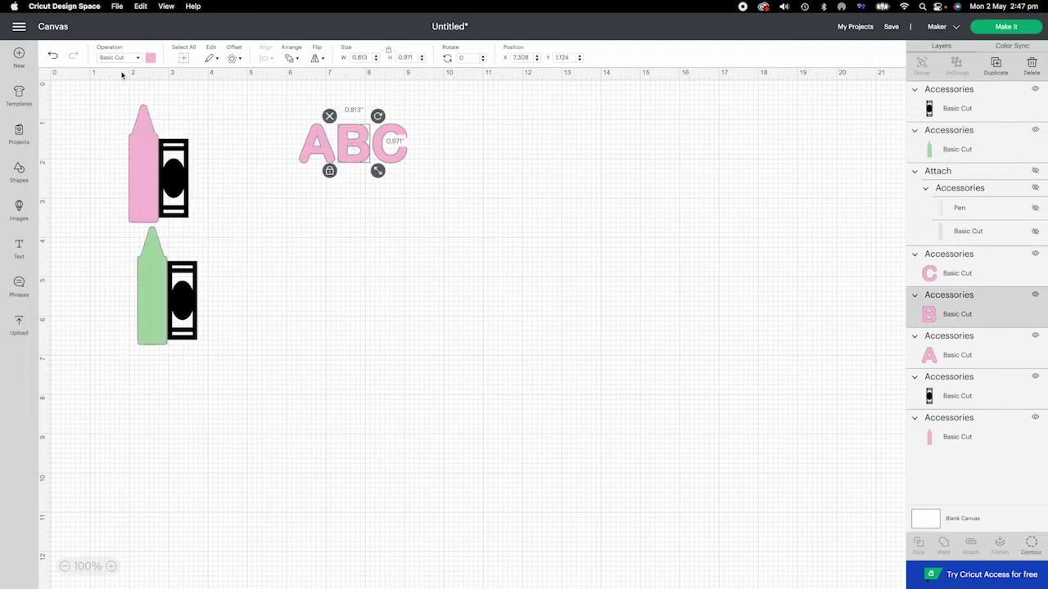
left_click(152, 59)
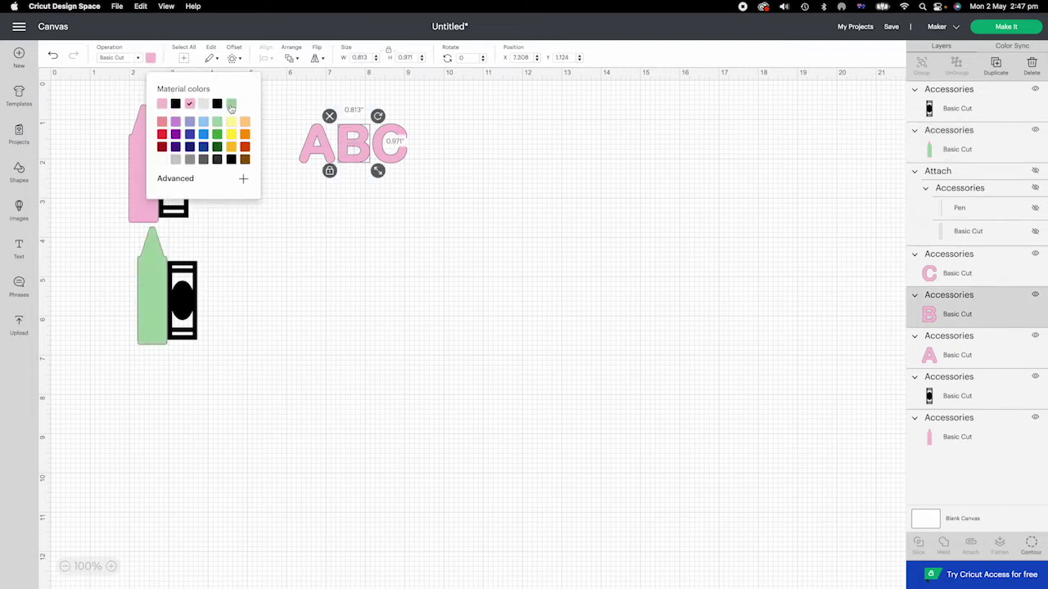
left_click(250, 304)
- Duplicate the green crayon, place the copy beside it, and colour it orange
left_click(156, 301)
right_click(152, 303)
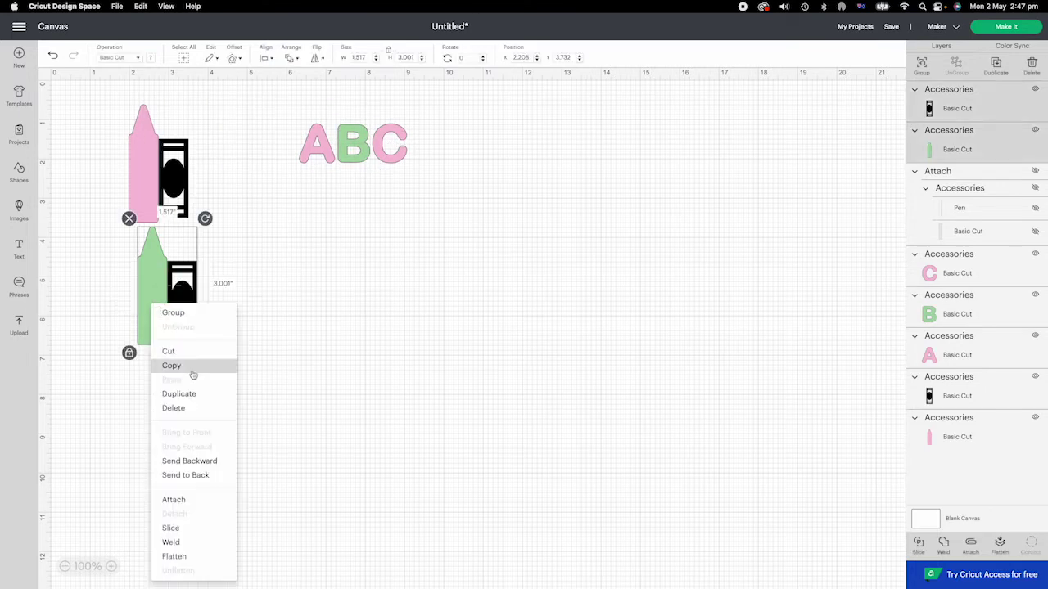
left_click(187, 395)
left_click_drag(164, 295, 240, 237)
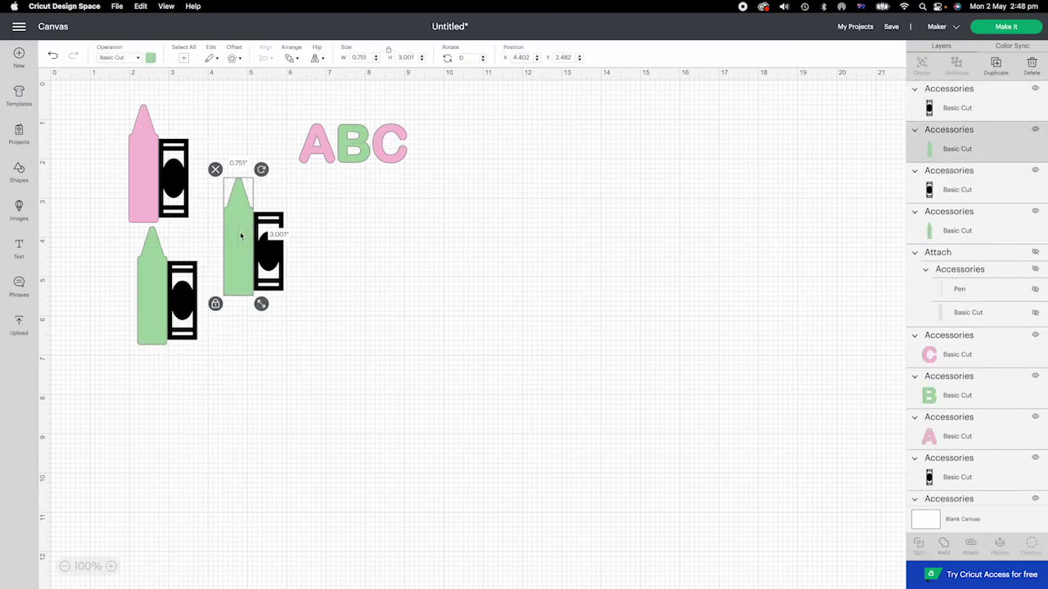
left_click(148, 59)
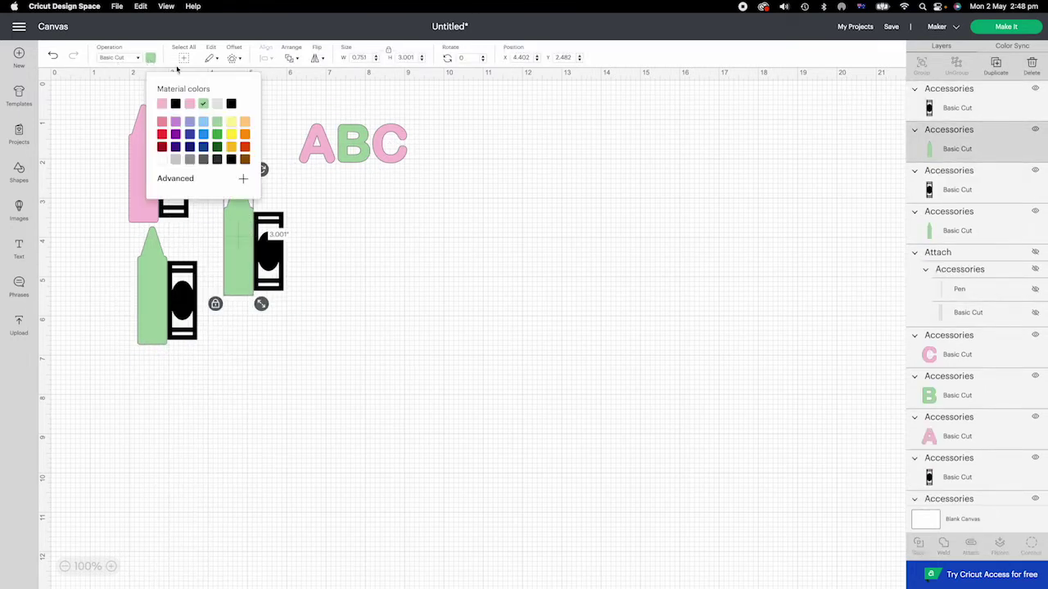
left_click(245, 134)
- Colour the letter C orange and deselect it
left_click(377, 162)
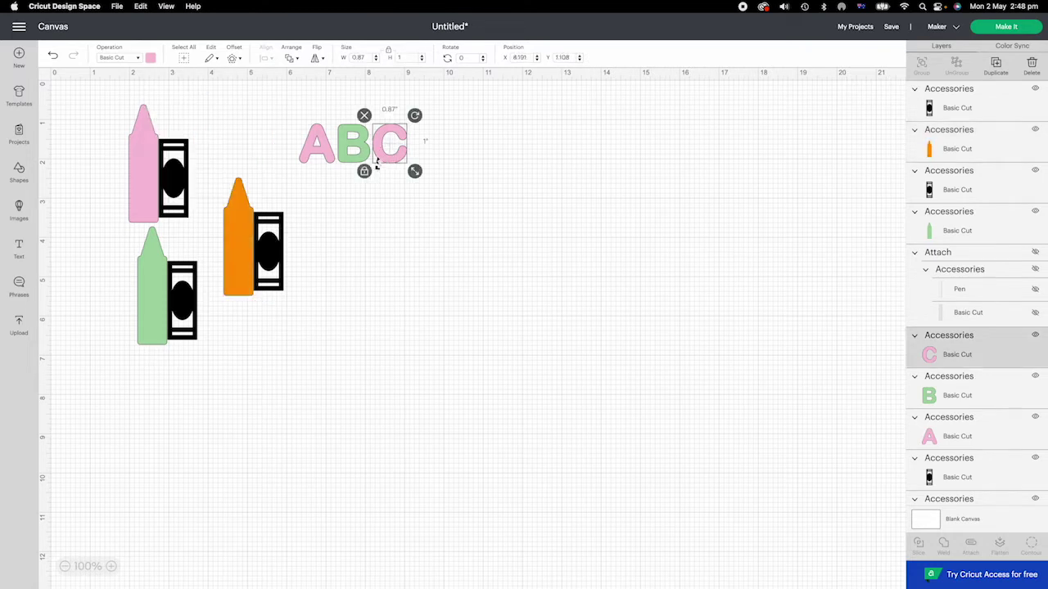
left_click(151, 59)
left_click(244, 104)
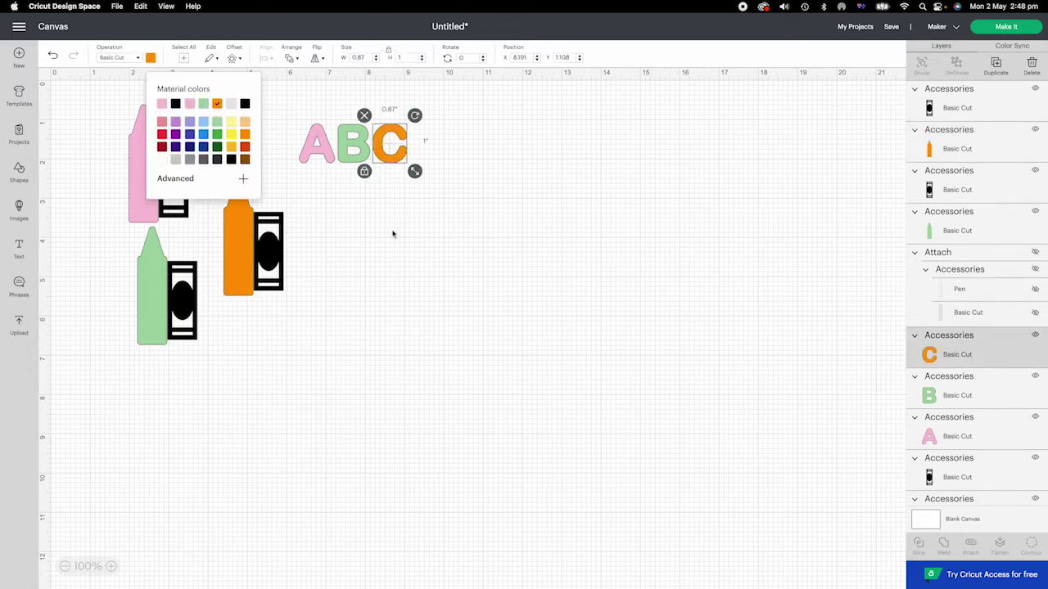
left_click(386, 233)
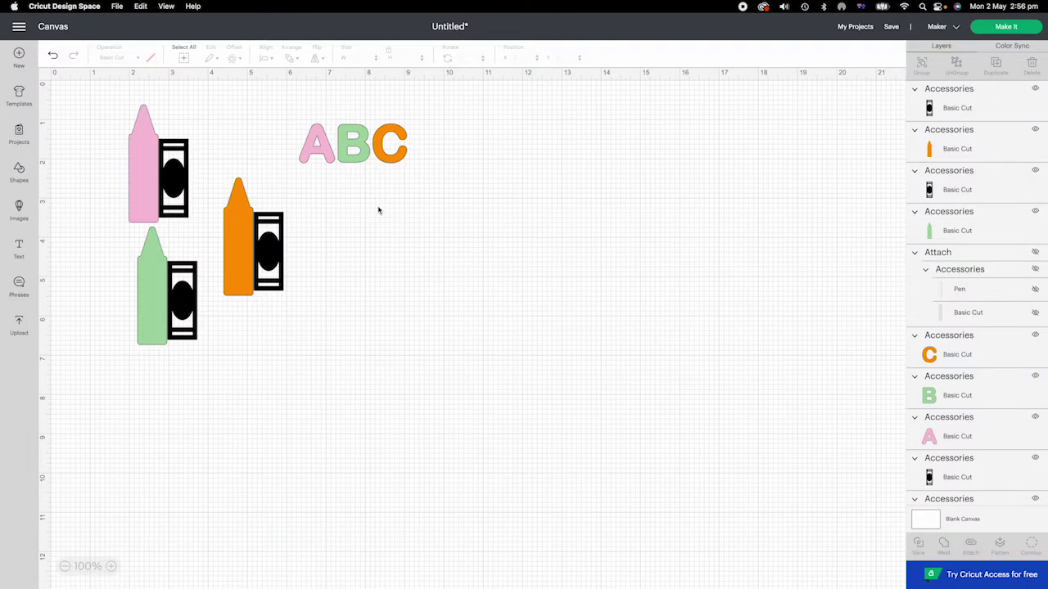
- Select all crayons and ABC letters, group them, and hide the group
key("super+a")
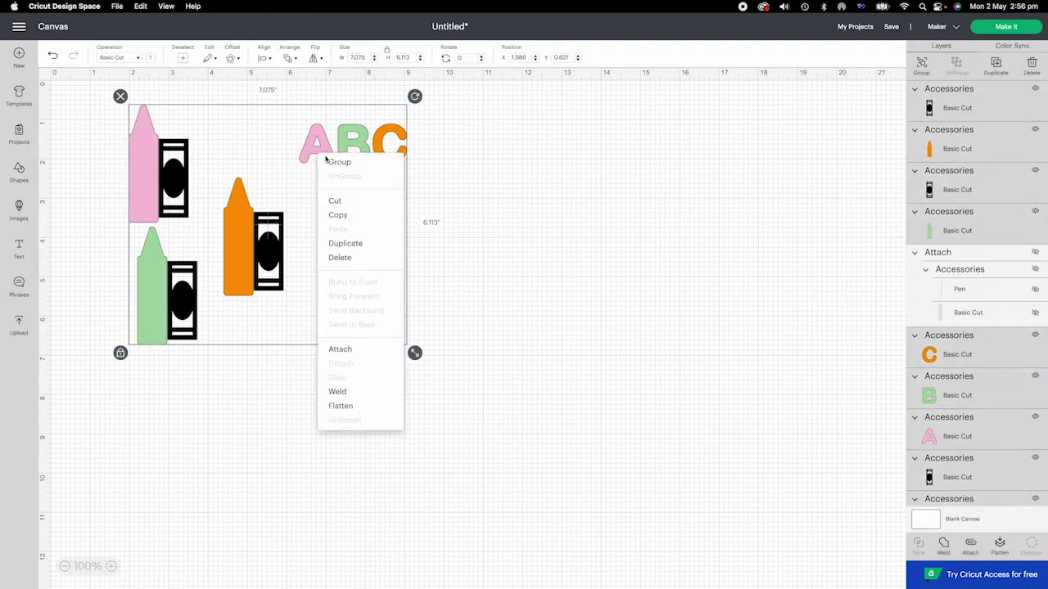
left_click(335, 162)
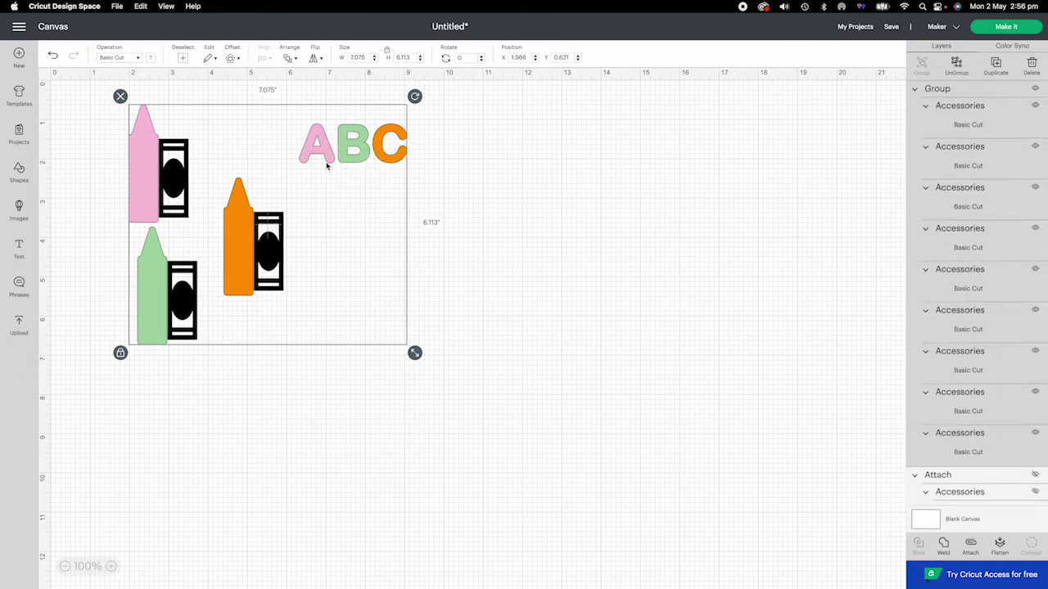
left_click(1036, 88)
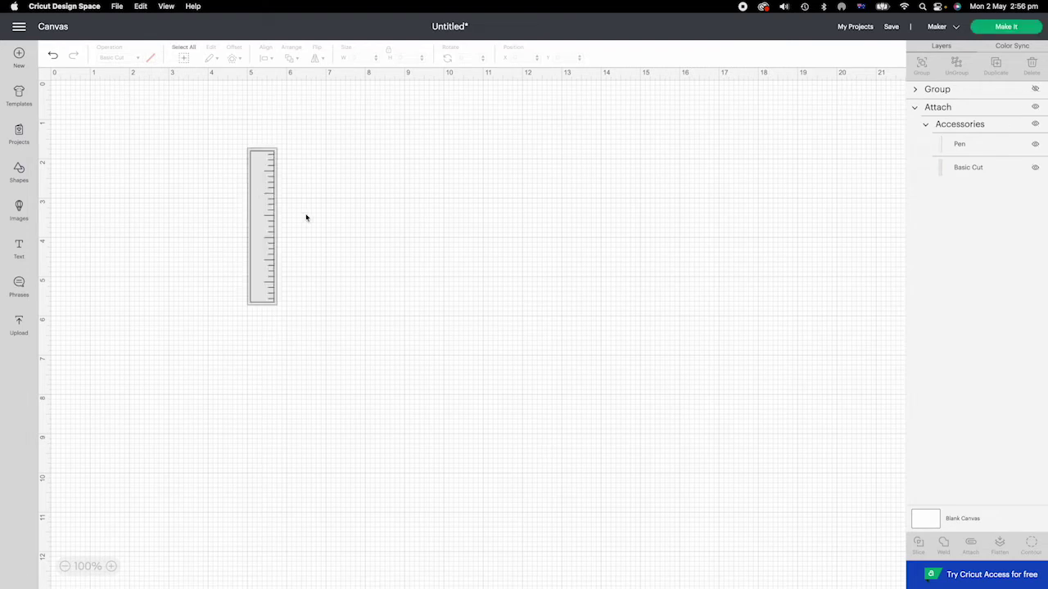
- Send the ruler to Make on a 12 in x 12 in mat with Heavy Cardstock – 100 lb
left_click(1004, 27)
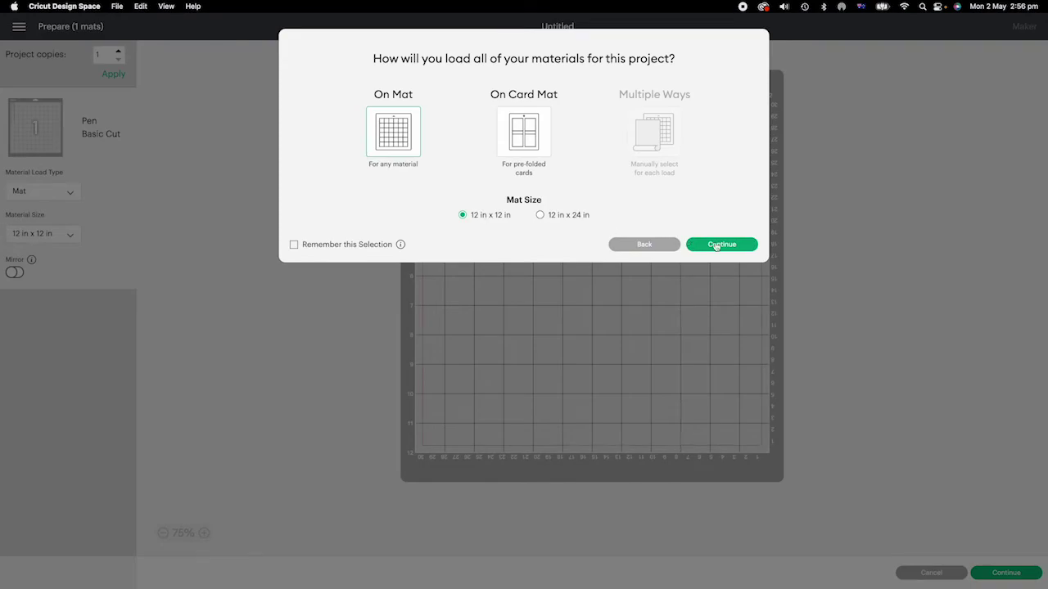
left_click(716, 245)
left_click(200, 161)
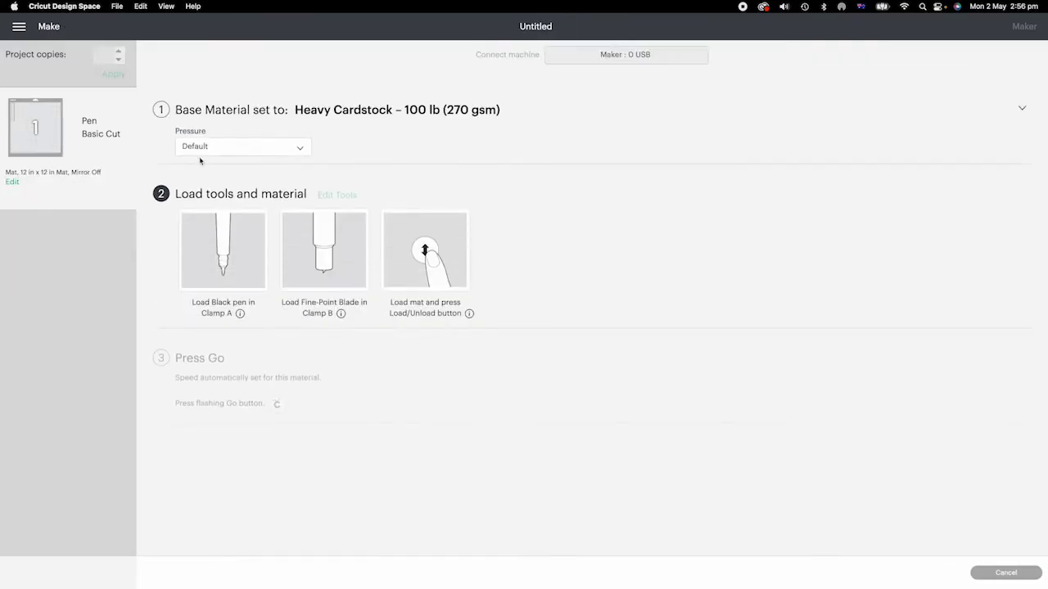